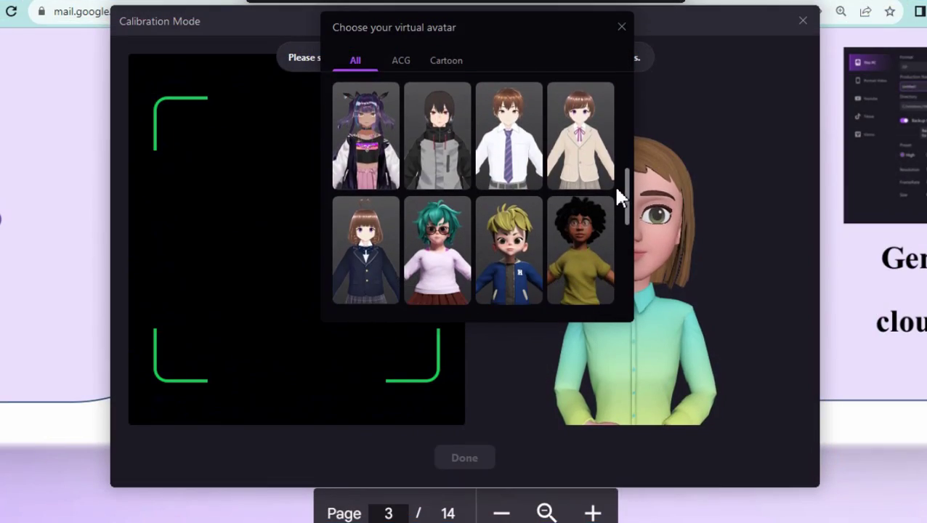
scroll(616, 197, down, 8)
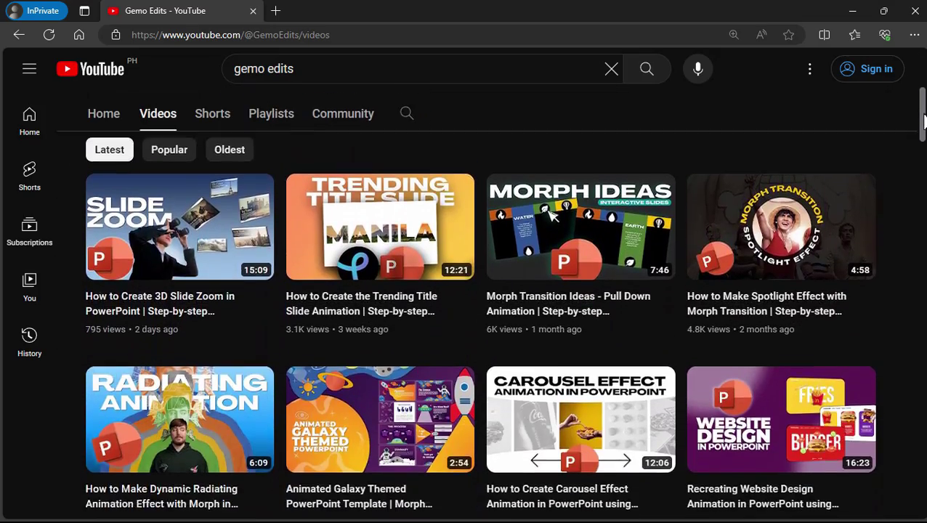
- Browse the Home screen and start an Untitled Video Presentation project
drag(923, 122, 923, 285)
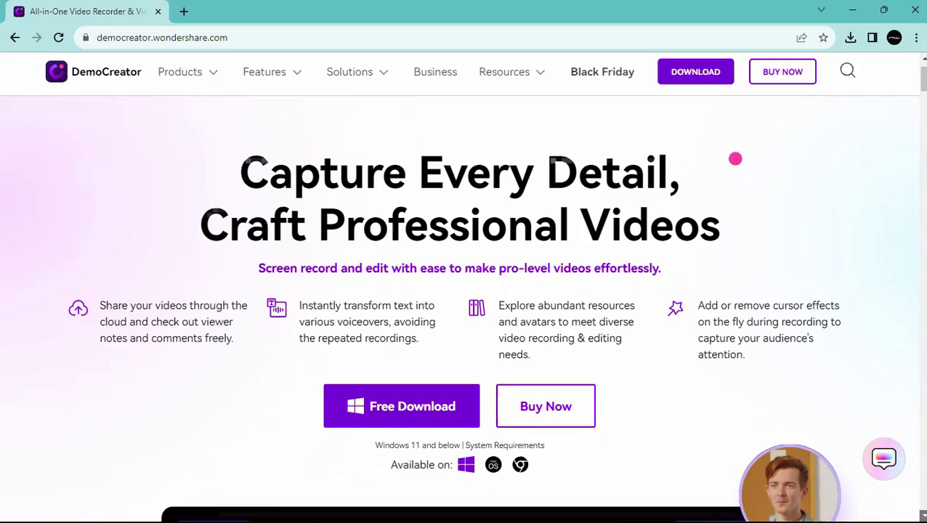
scroll(463, 313, down, 8)
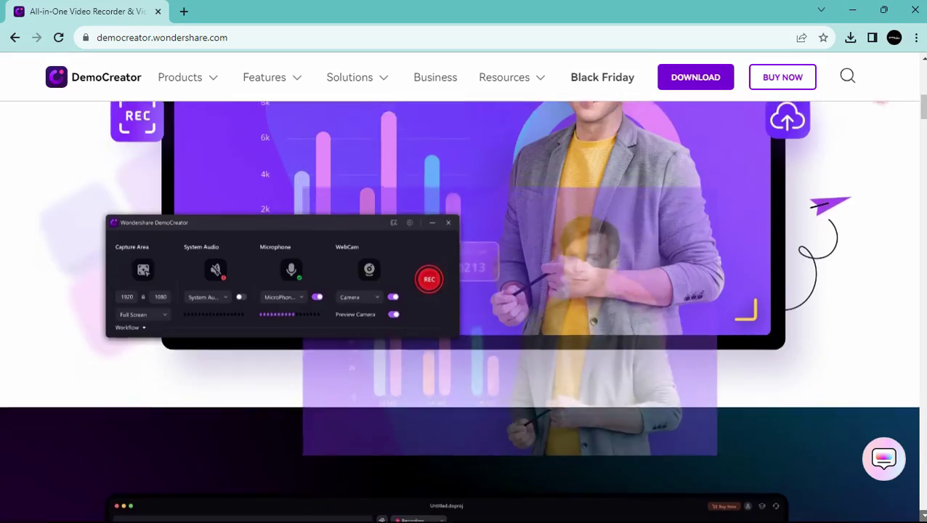
scroll(463, 313, down, 10)
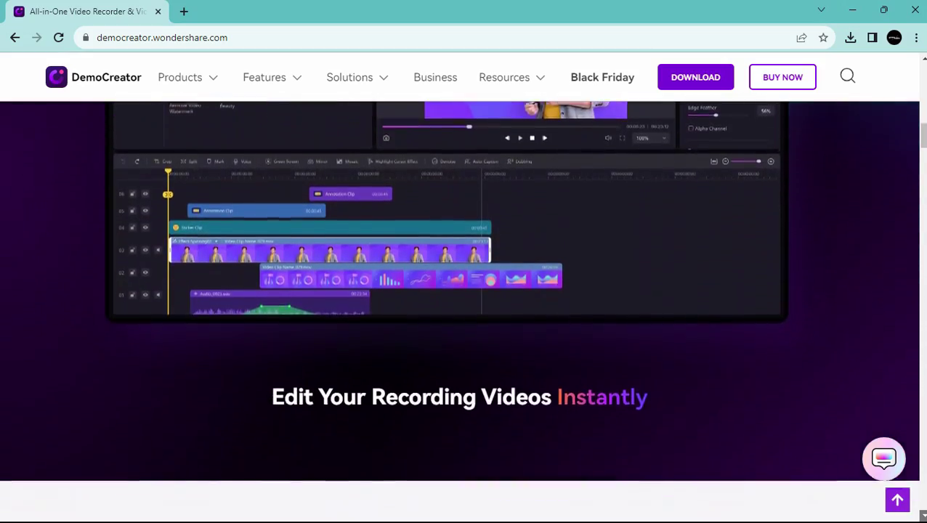
scroll(464, 312, down, 4)
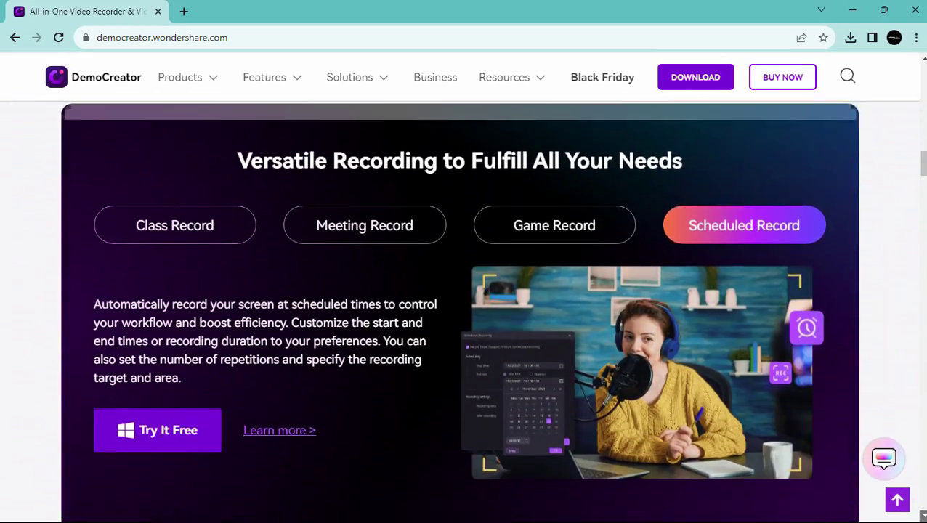
scroll(463, 312, down, 4)
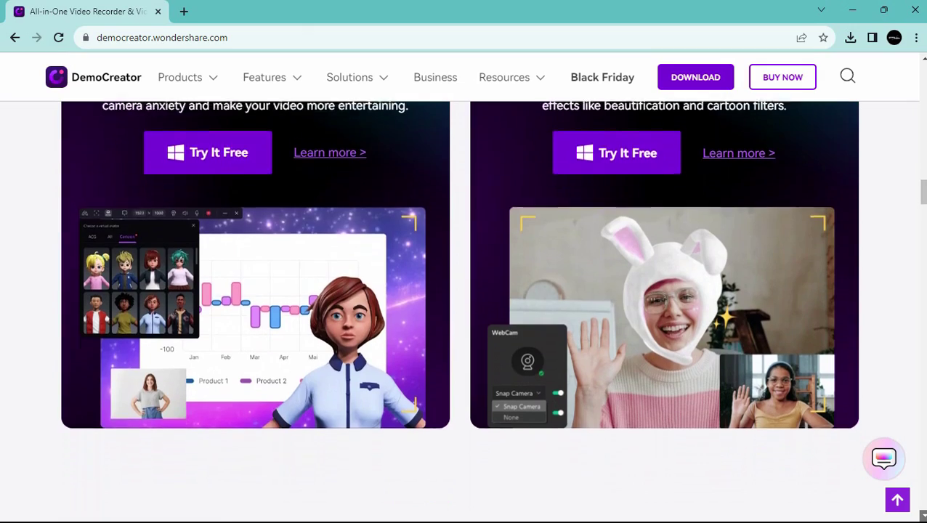
scroll(464, 312, down, 8)
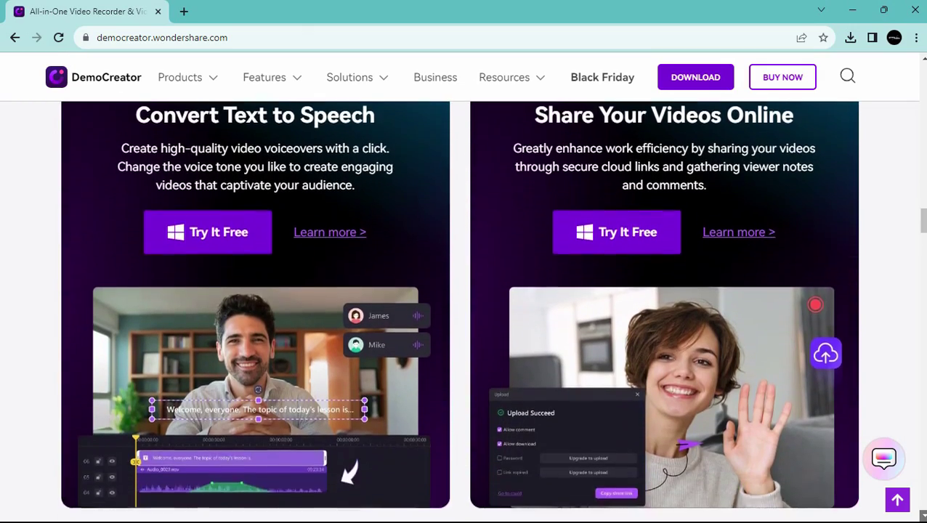
scroll(464, 312, down, 2)
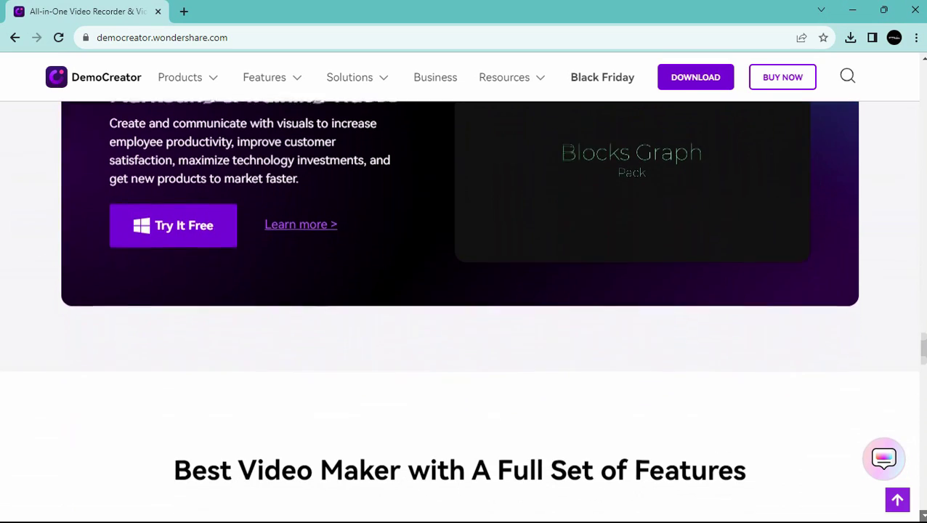
scroll(463, 313, down, 4)
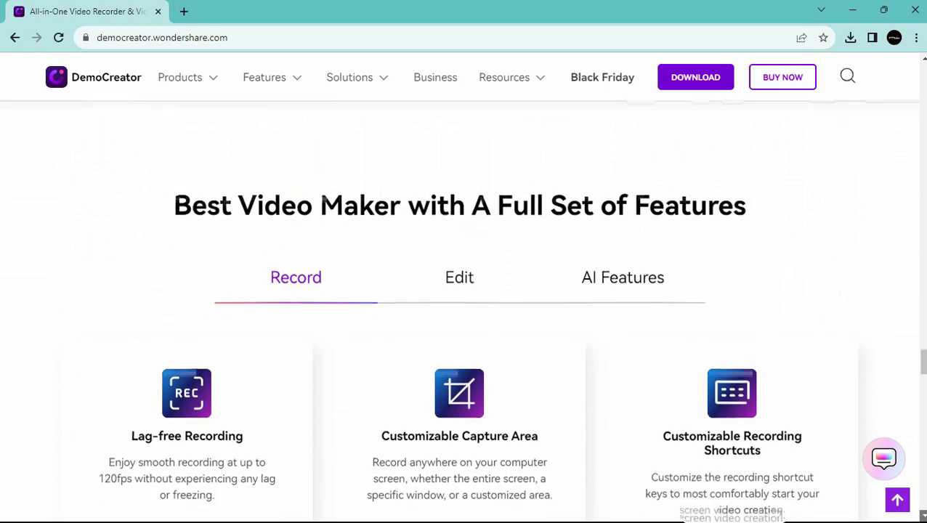
scroll(463, 313, down, 4)
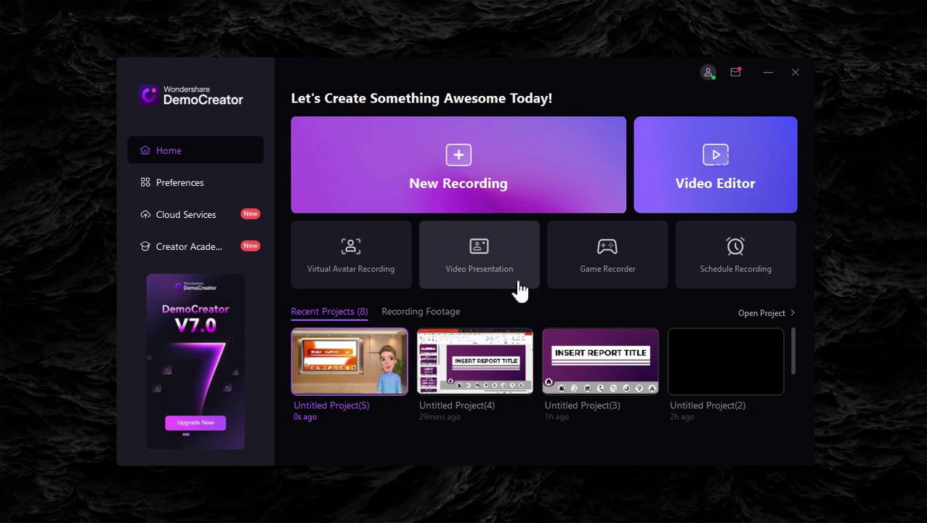
click(518, 261)
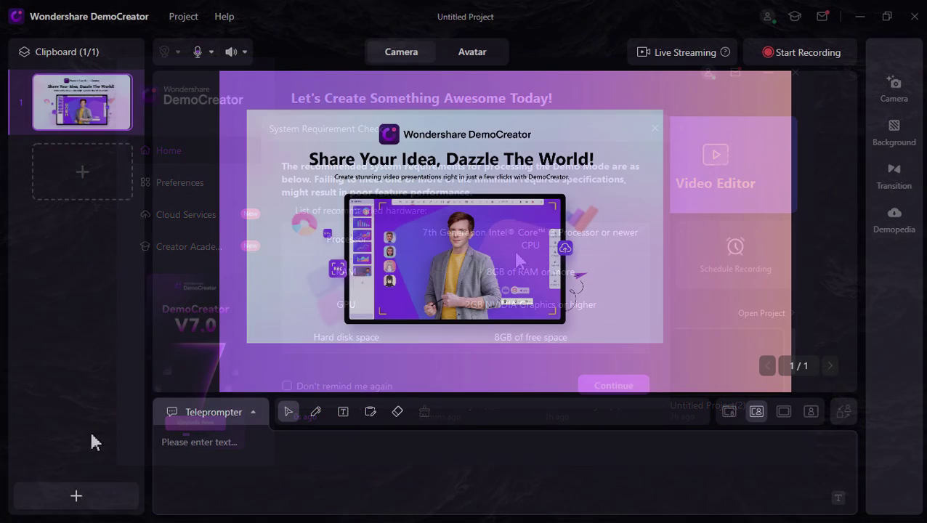
- Import the slides from the FIRE VER morph PowerPoint template and delete the default first slide
mouse_move(73, 508)
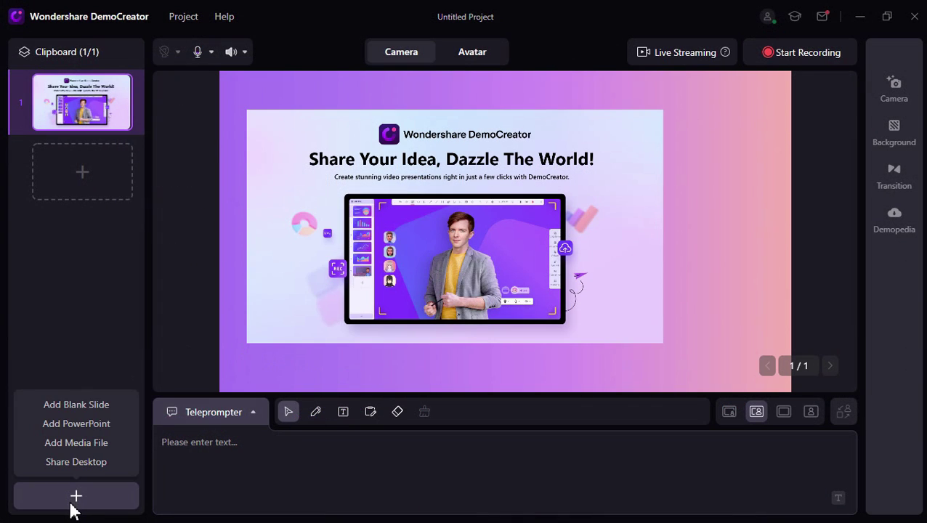
click(99, 434)
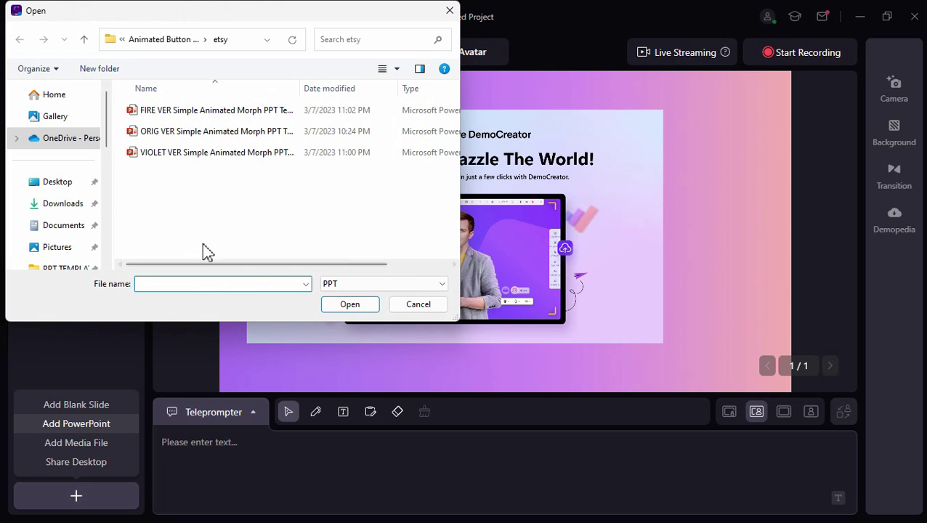
double_click(195, 111)
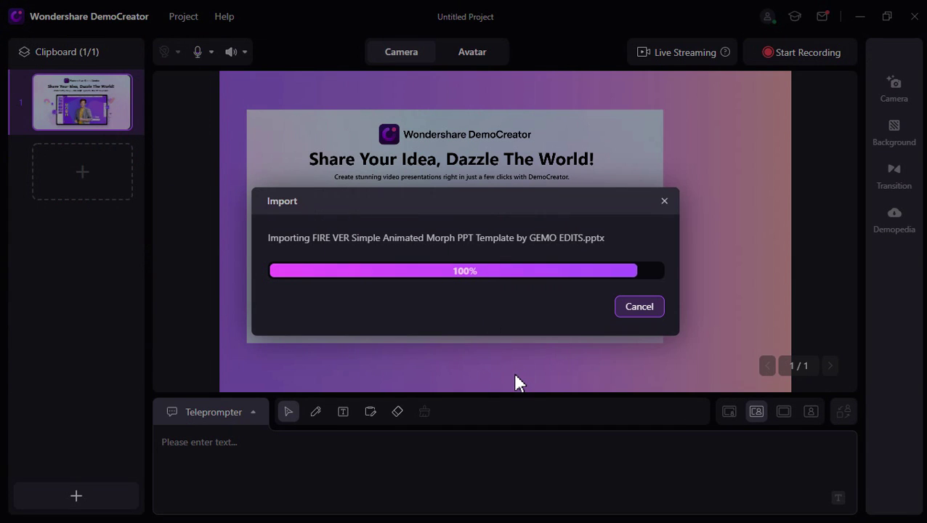
click(306, 202)
click(433, 200)
click(533, 204)
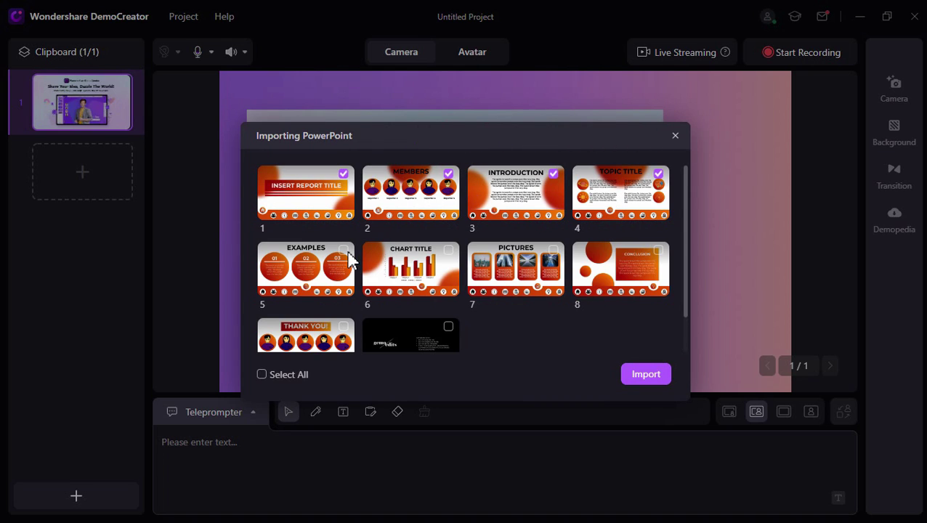
click(627, 378)
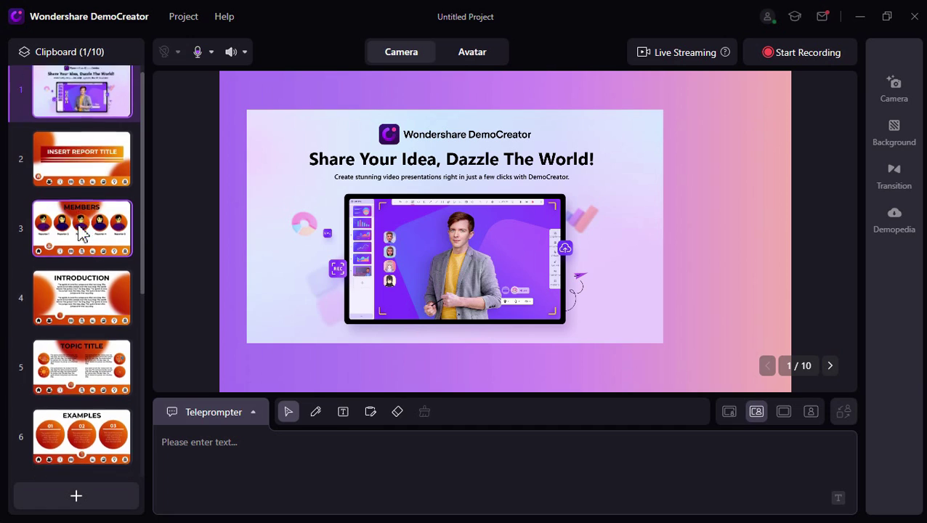
key(Delete)
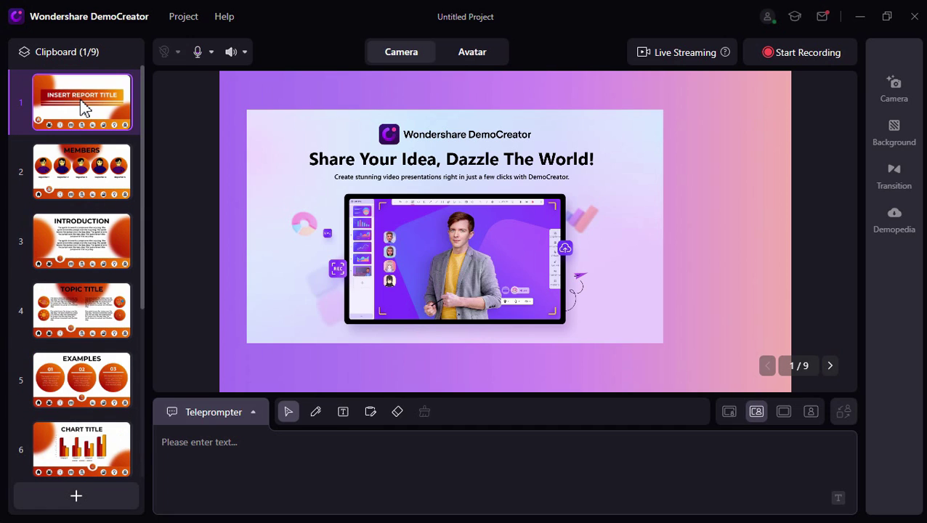
click(166, 57)
- Turn on the webcam and shrink its overlay to the slide centre
click(175, 98)
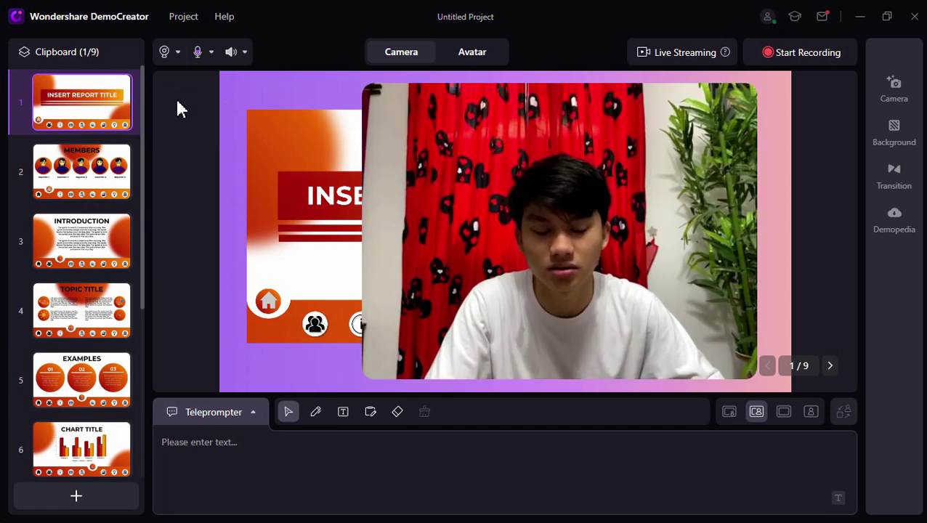
click(370, 87)
drag(371, 87, 400, 195)
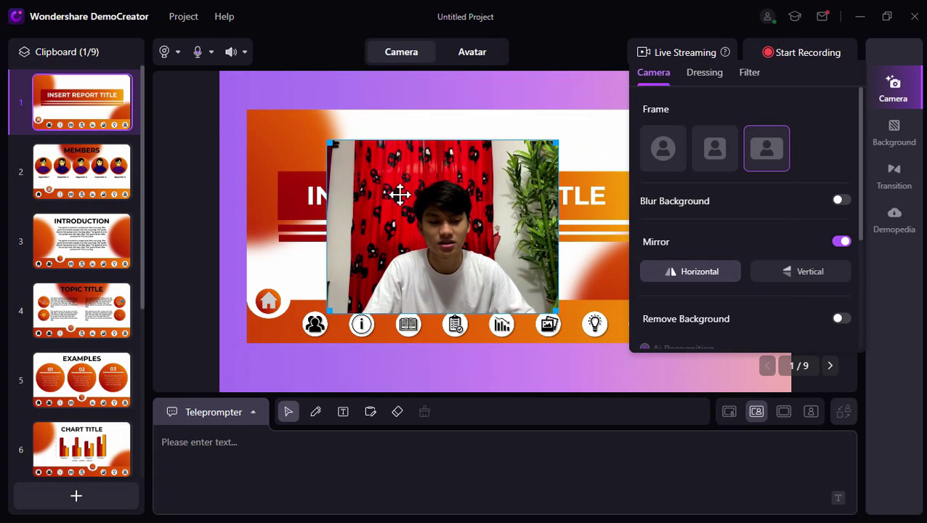
- Replace the webcam with the blue-shirt avatar, enlarge it, move it right, and try calibration
click(474, 54)
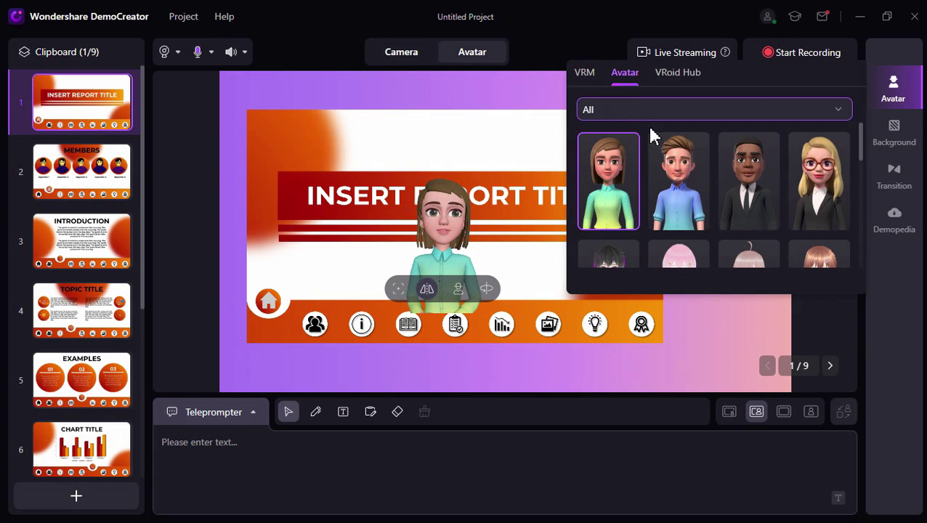
click(687, 179)
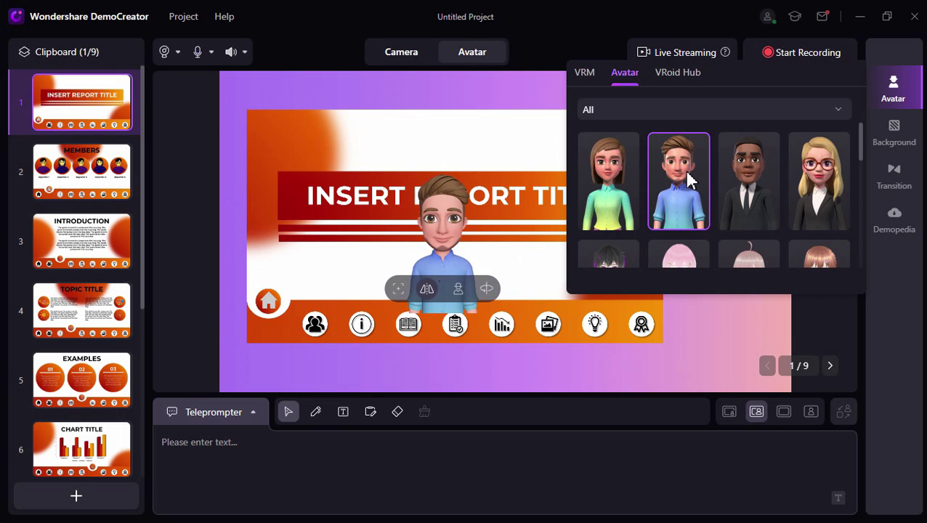
click(558, 381)
click(509, 180)
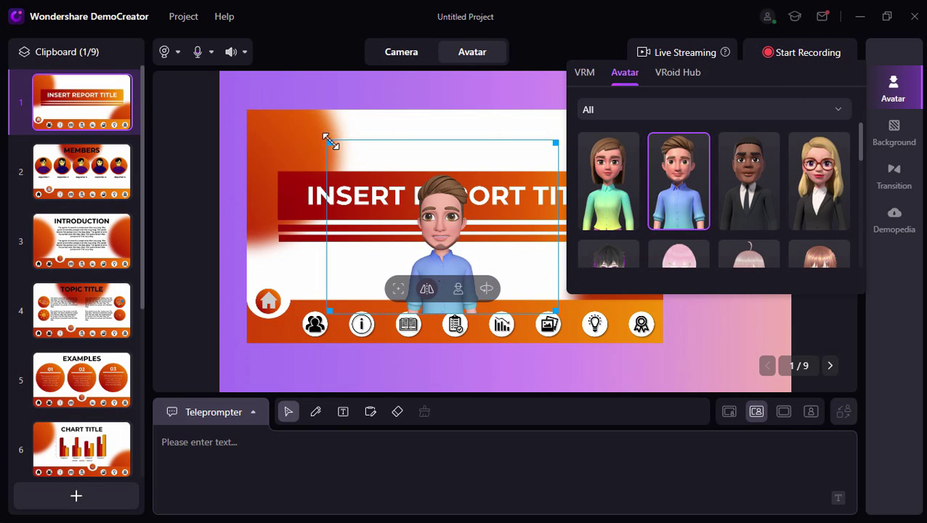
drag(328, 140, 263, 93)
drag(554, 312, 661, 345)
click(657, 365)
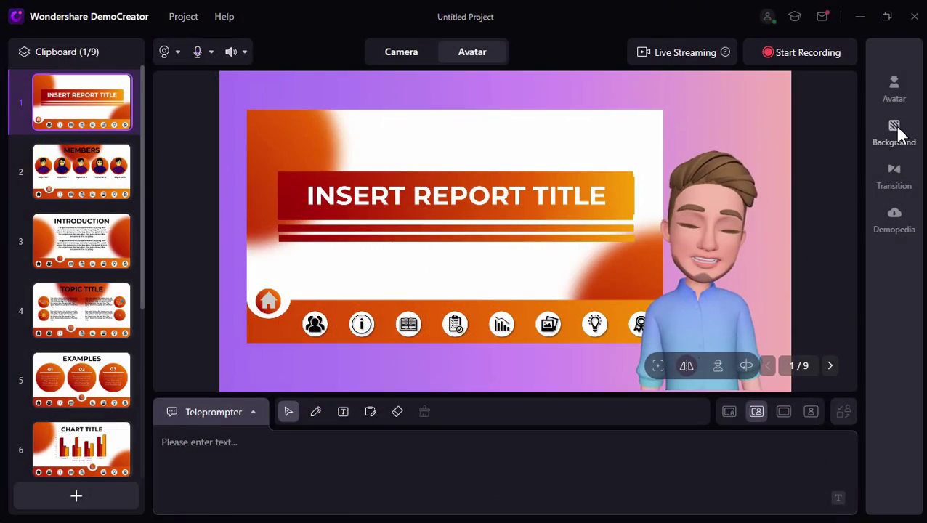
- Set the Tech Meeting Room background and fit the slide onto its wall screen
click(894, 130)
scroll(802, 222, down, 10)
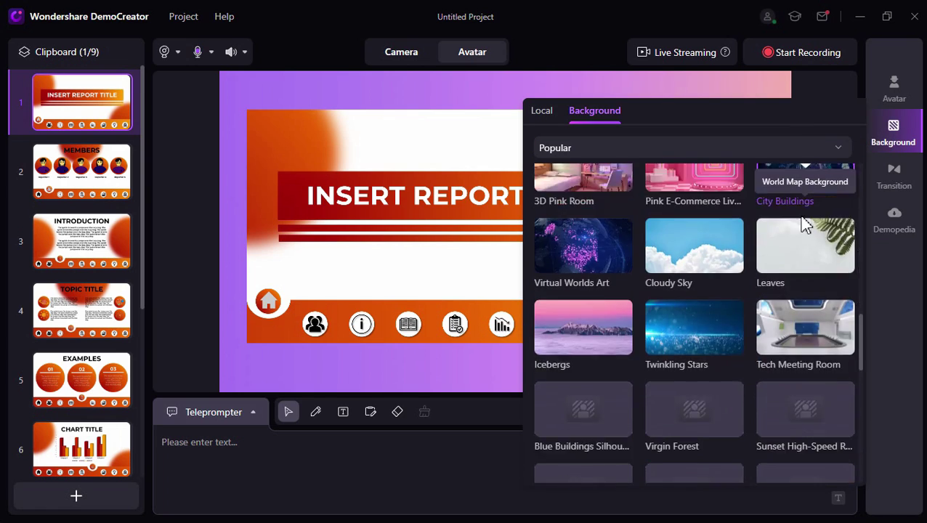
click(582, 233)
click(471, 116)
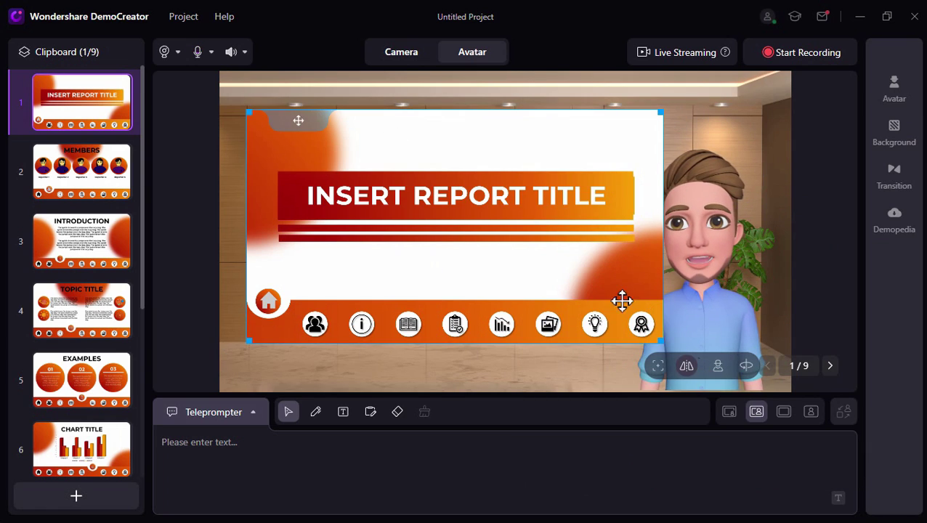
drag(661, 341, 530, 237)
drag(312, 128, 343, 149)
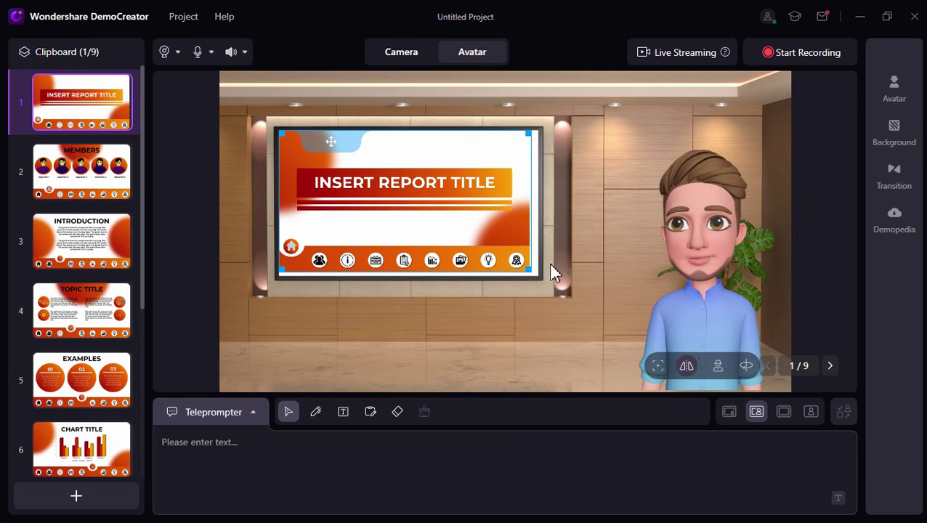
- Preview the following slides, then return to the first slide
click(94, 182)
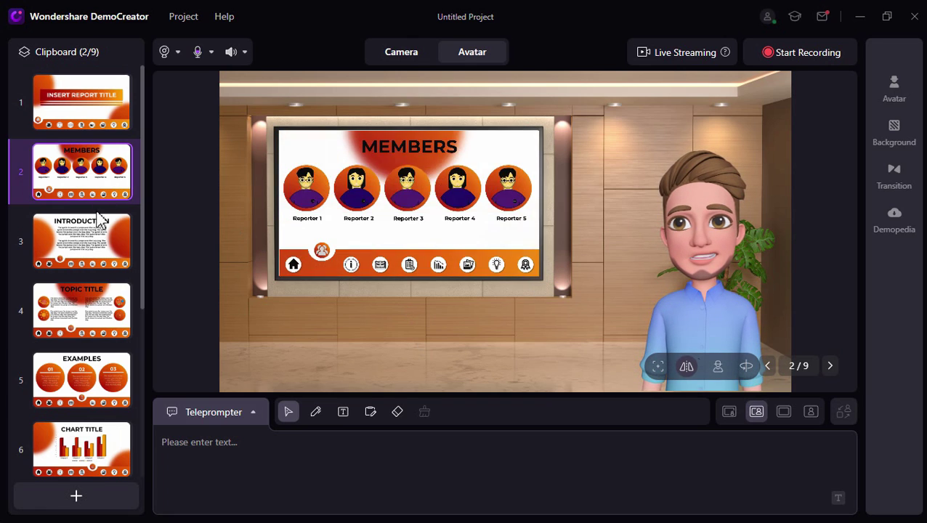
click(96, 251)
click(98, 320)
click(98, 389)
click(99, 459)
key(Home)
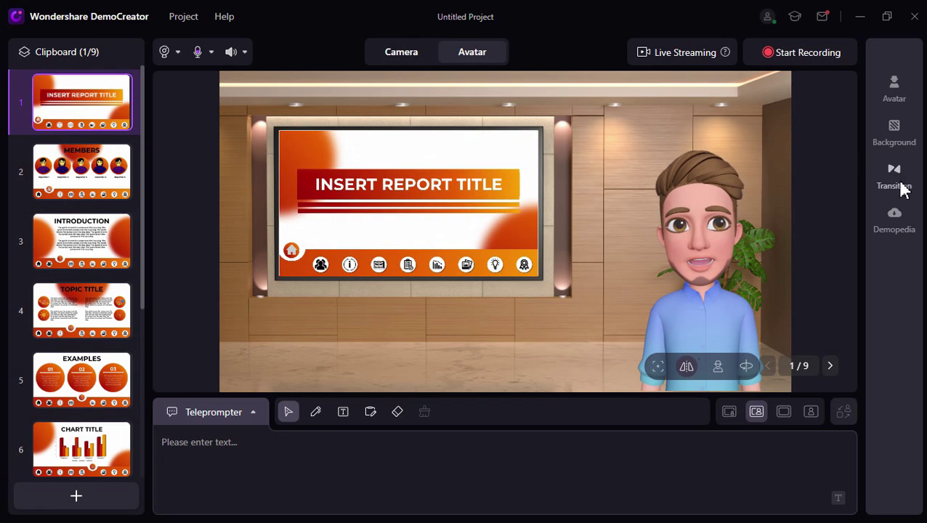
- Review the slide transition choices, with Fade current, then close them
click(897, 182)
scroll(758, 249, down, 1)
scroll(761, 265, up, 1)
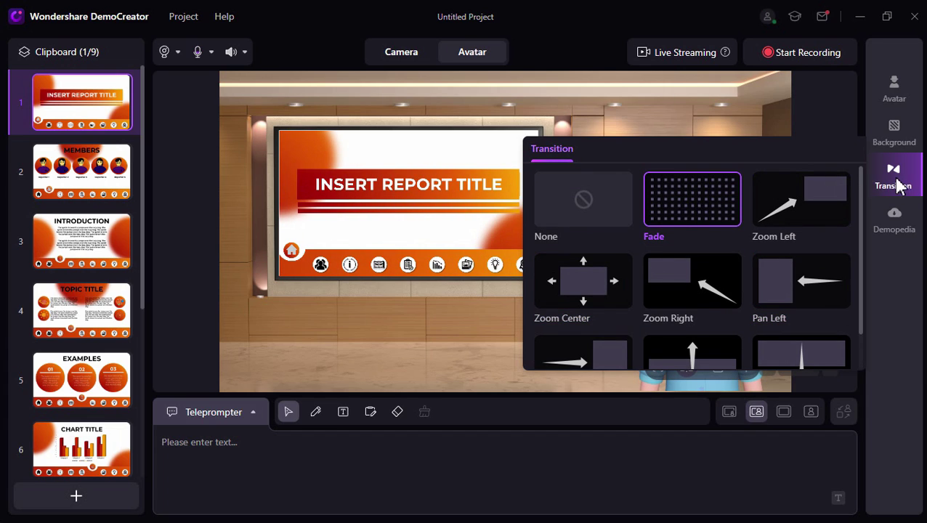
click(899, 186)
- Write the teleprompter script 'hello, here is my presen' and preview the slides up to CHART TITLE
click(216, 439)
text(hello, here is m)
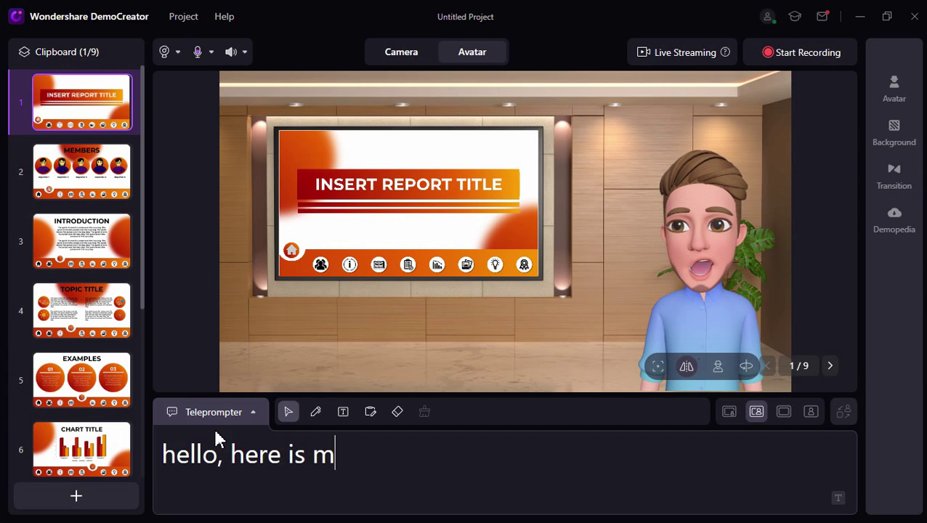
text(y presentattion.)
click(43, 171)
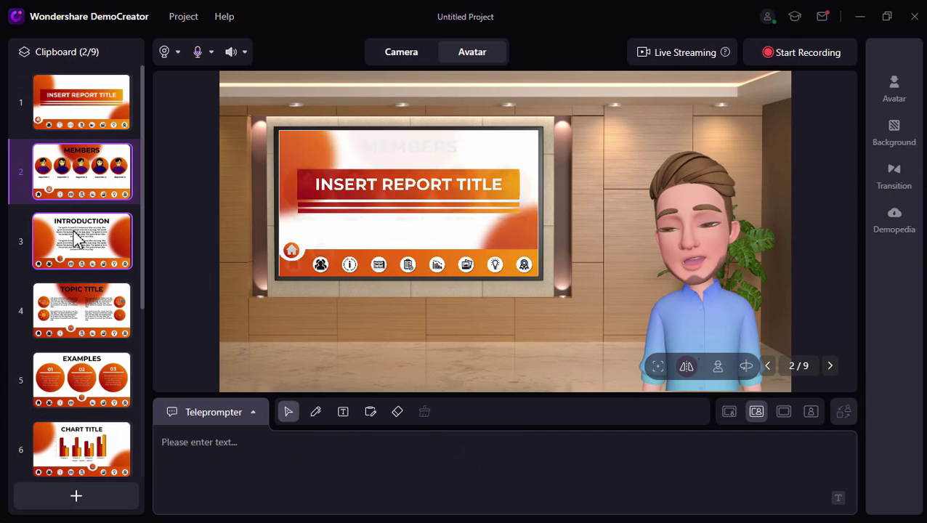
click(58, 241)
click(68, 310)
click(73, 380)
click(80, 449)
click(68, 123)
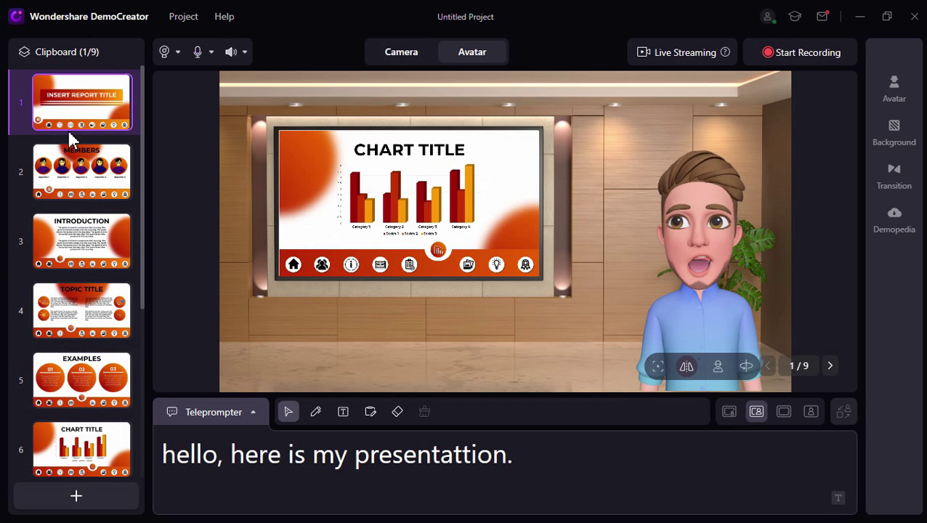
- Start recording, show the MEMBERS slide, and scribble pen annotations on it
click(812, 52)
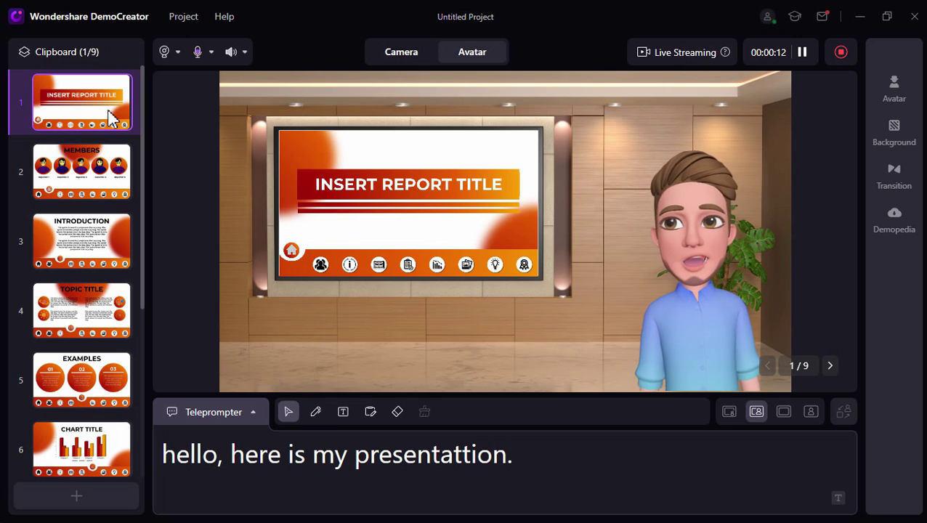
click(82, 175)
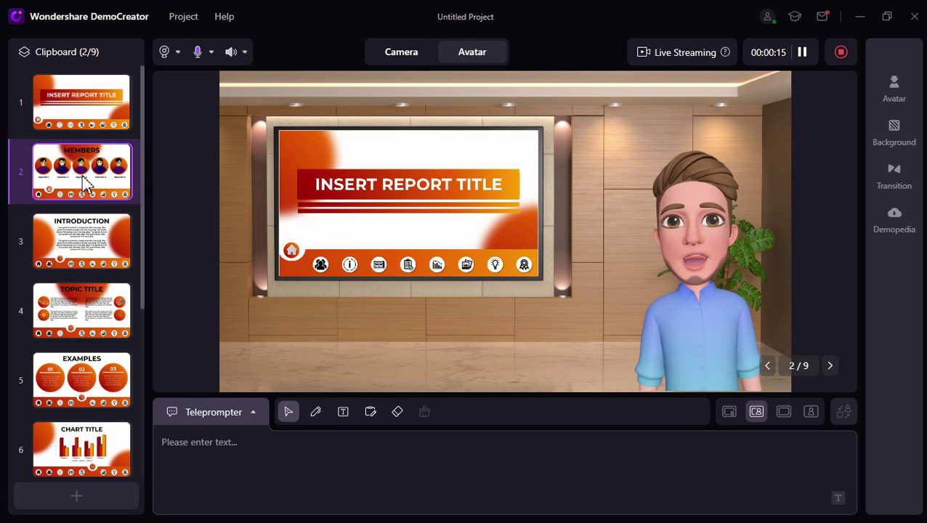
click(315, 411)
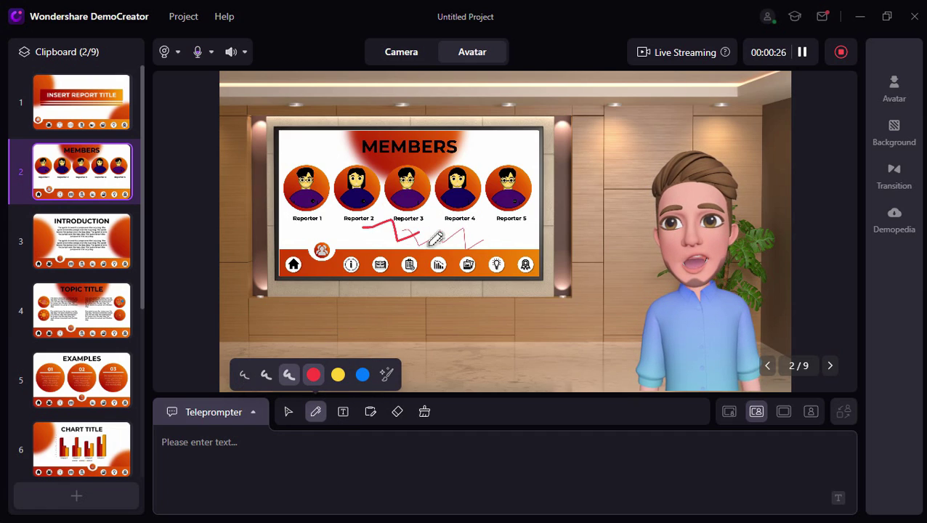
key(Escape)
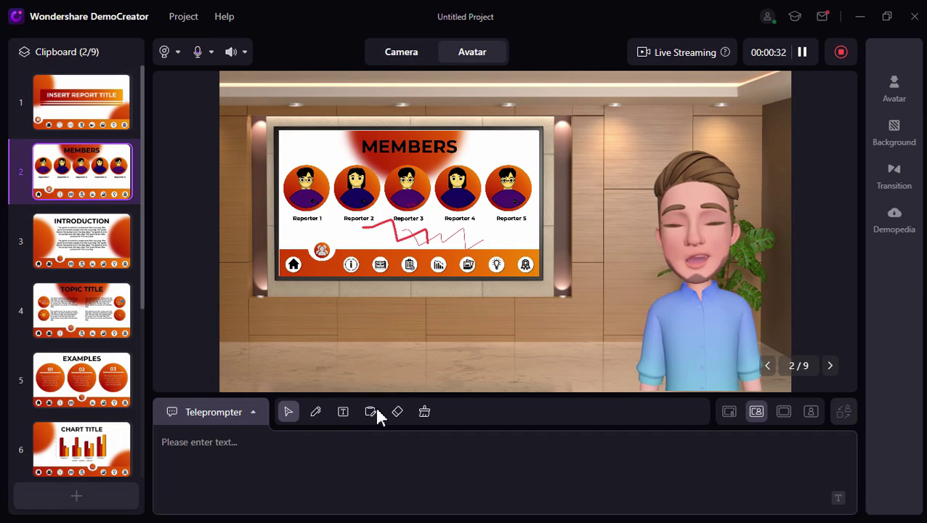
- Advance through INTRODUCTION, TOPIC TITLE and CHART TITLE, then stop and save the recording
click(99, 260)
click(73, 317)
click(71, 405)
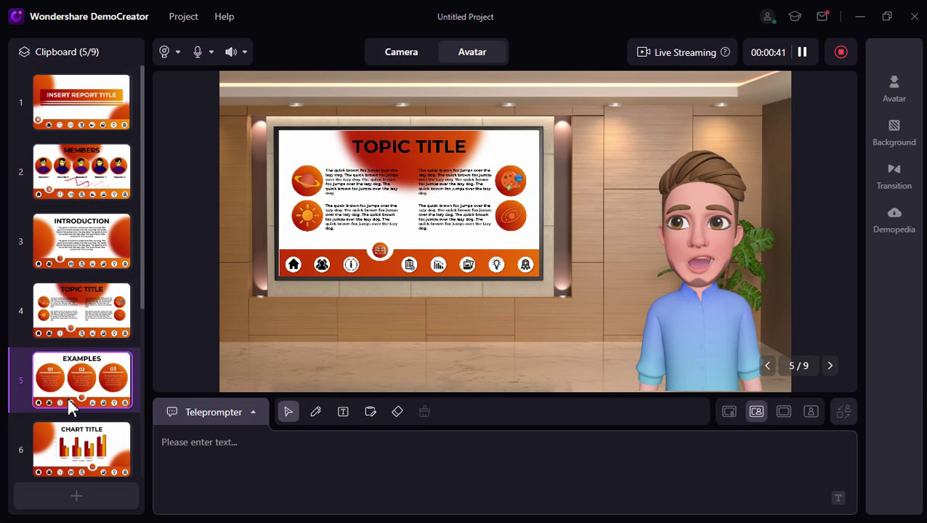
click(76, 434)
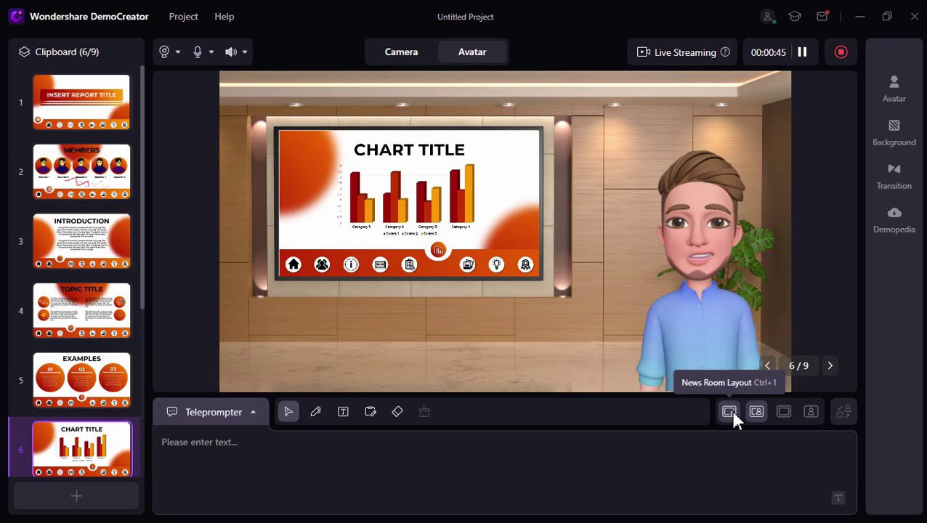
click(842, 54)
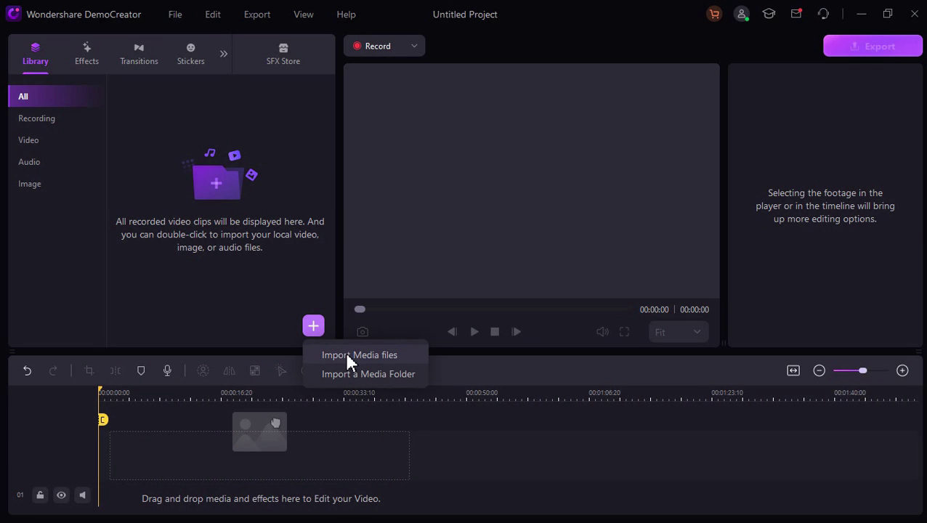
- Import the PowerPoint file and place its slides on the timeline at 1920x1080 25fps
click(346, 355)
double_click(186, 155)
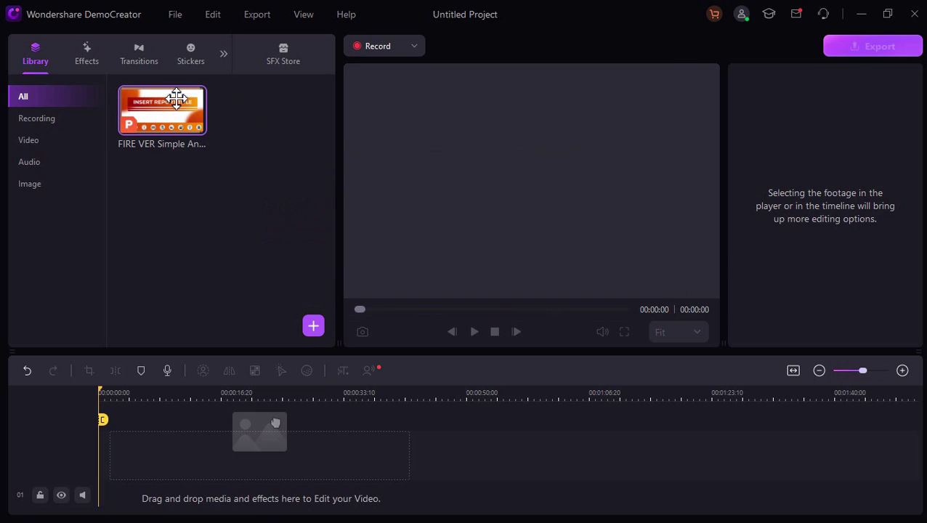
drag(275, 422, 101, 438)
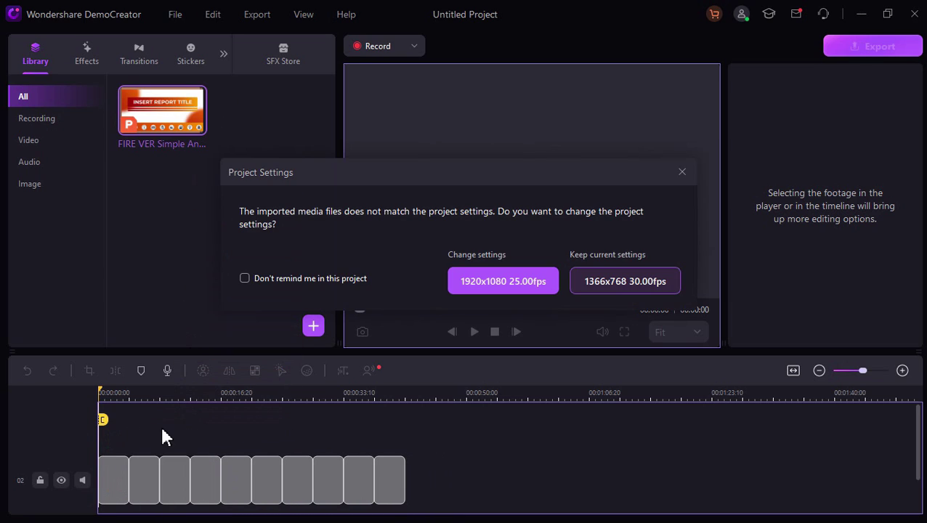
click(505, 289)
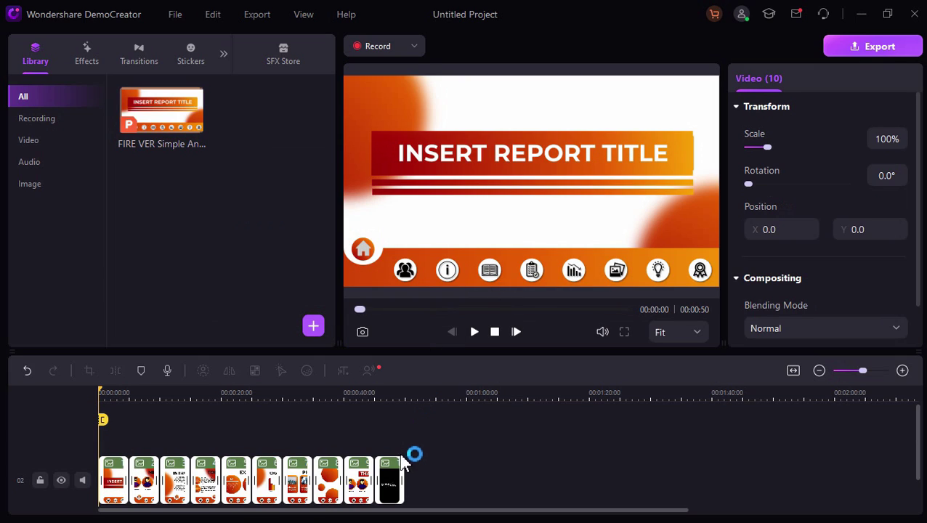
- Trim the last clip and slide clips 2 and 3 left to close the gaps
drag(401, 487, 391, 489)
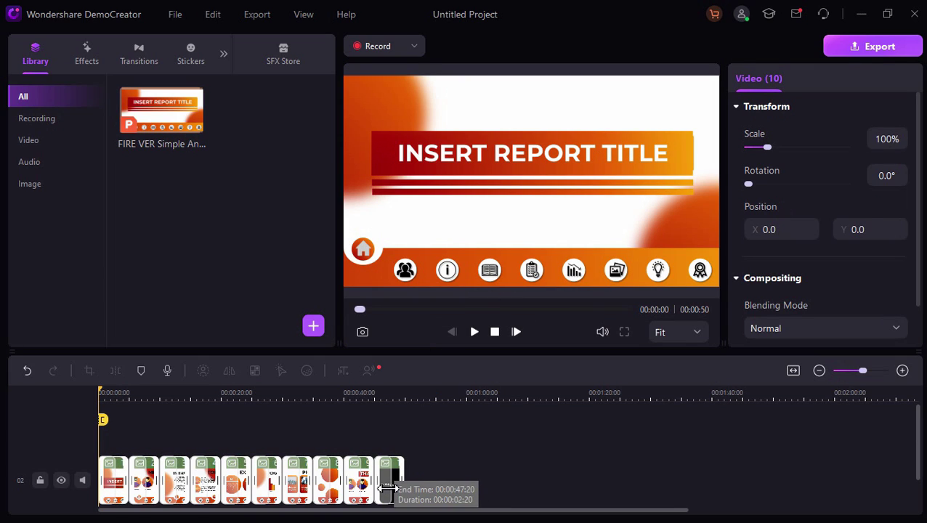
drag(386, 489, 387, 489)
drag(862, 371, 866, 375)
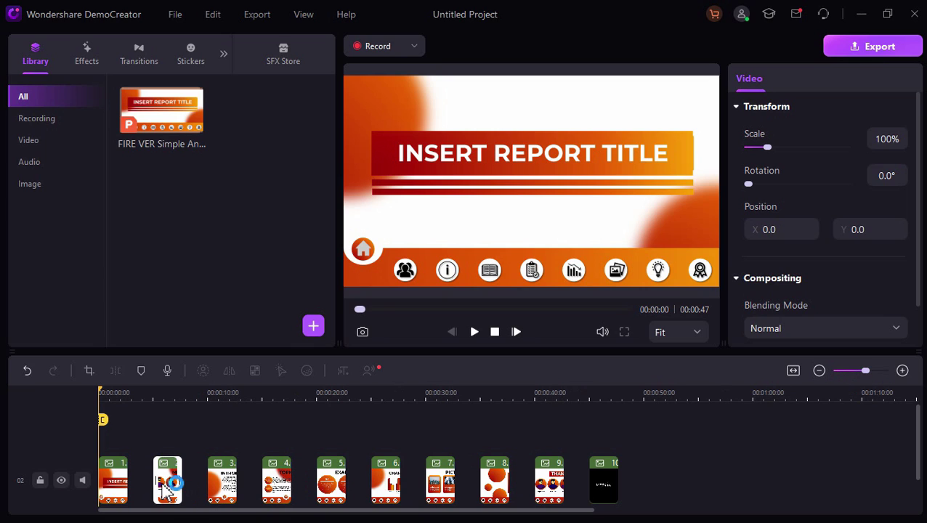
drag(172, 492, 156, 492)
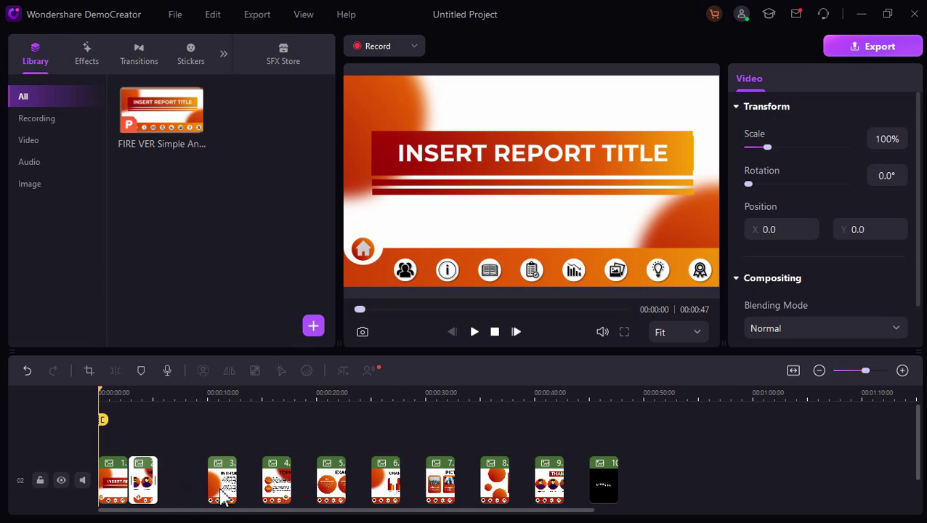
drag(222, 496, 174, 500)
click(87, 58)
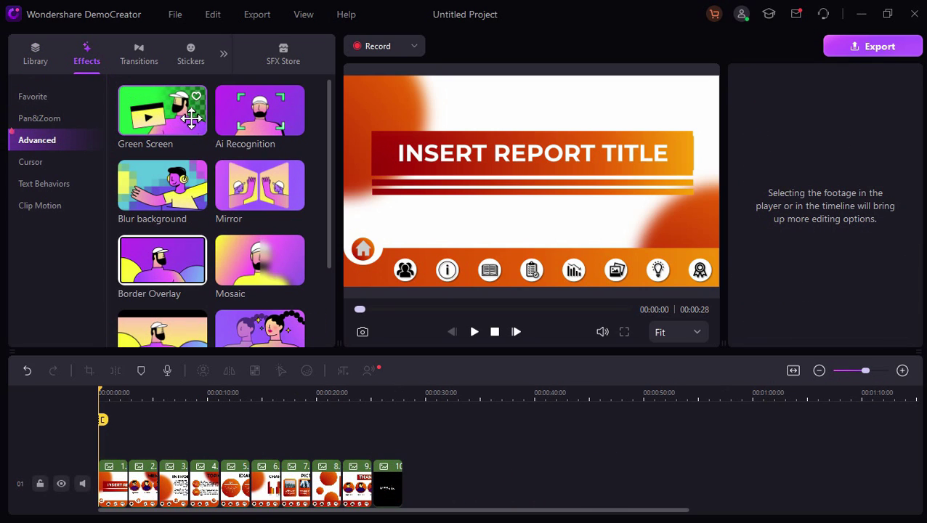
- Browse the transition categories and settle on the Color transitions
scroll(254, 238, down, 1)
scroll(218, 258, down, 2)
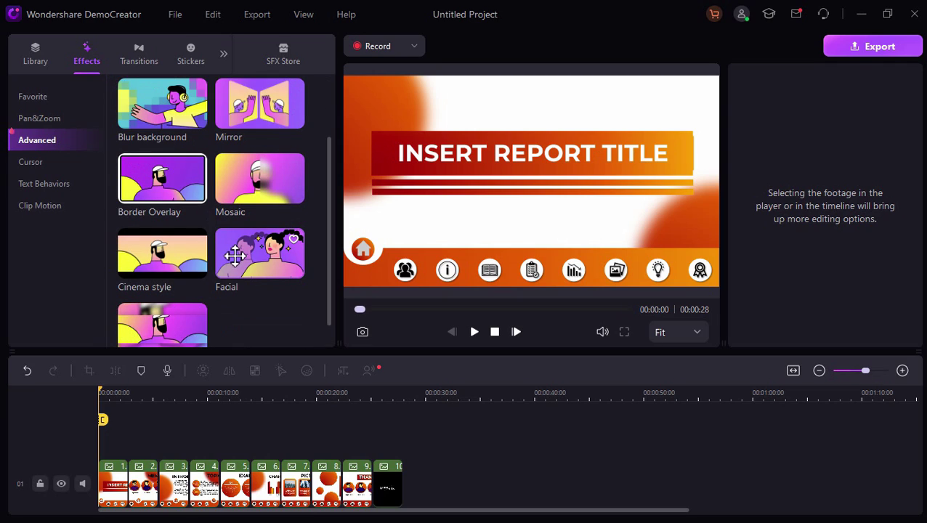
click(138, 64)
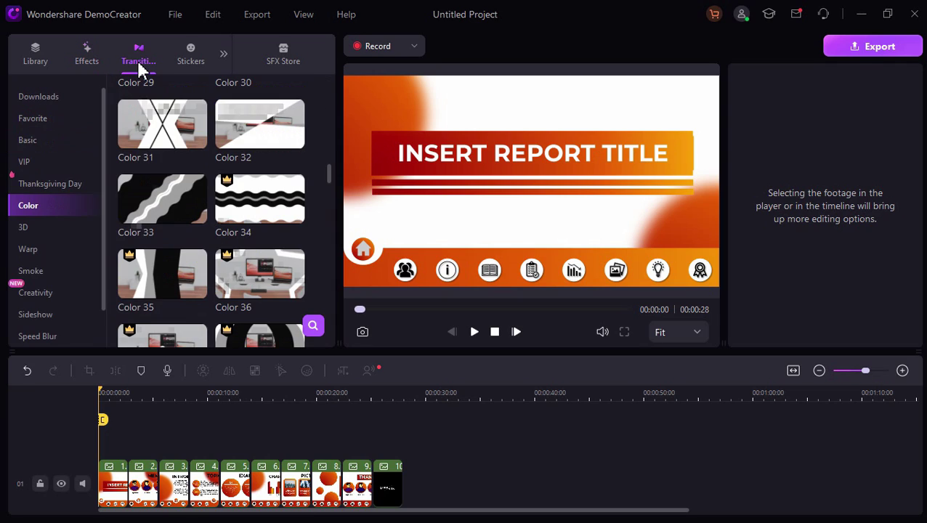
click(58, 97)
click(60, 120)
click(60, 141)
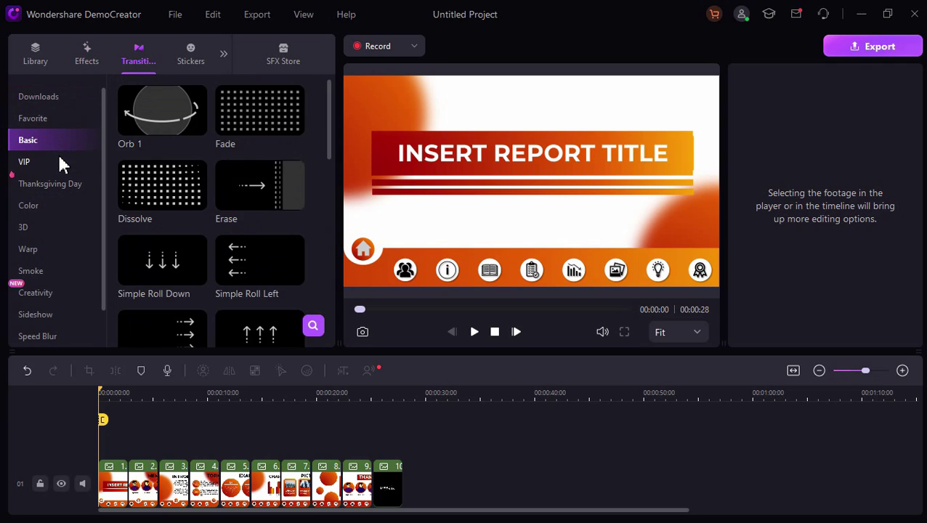
click(61, 162)
click(64, 205)
click(64, 230)
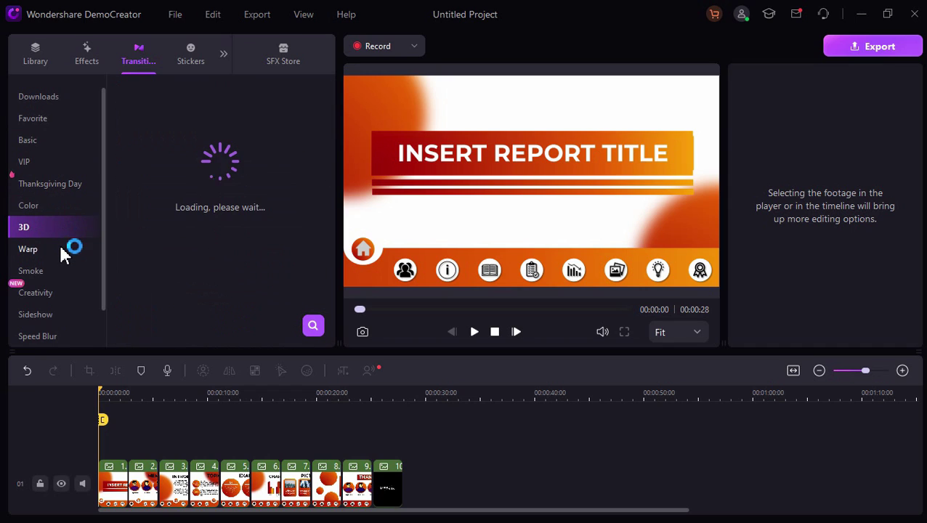
scroll(200, 192, down, 3)
scroll(201, 190, up, 3)
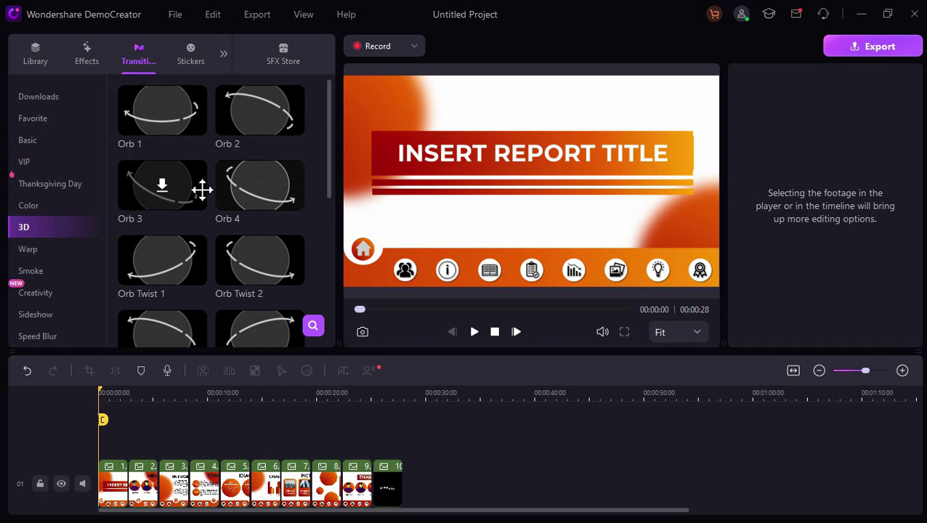
click(51, 207)
scroll(169, 190, up, 10)
scroll(169, 191, up, 3)
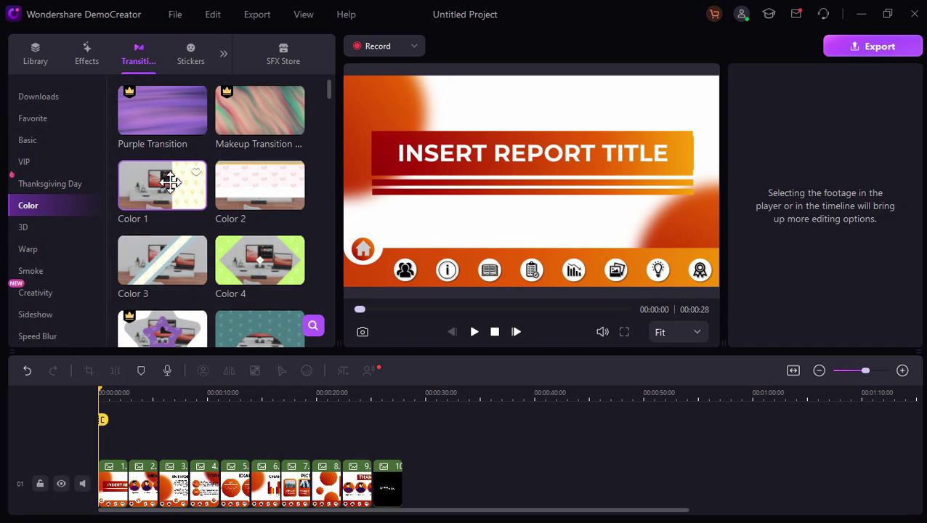
- Drop nine Color transitions, including Color 3, 4, 7, 8, 14, 15, 18 and 17, between the clips
drag(149, 275, 128, 488)
drag(237, 276, 158, 488)
scroll(211, 217, down, 2)
drag(162, 286, 189, 488)
drag(223, 324, 219, 488)
drag(163, 280, 250, 488)
scroll(210, 218, down, 2)
drag(260, 222, 279, 491)
drag(166, 301, 327, 488)
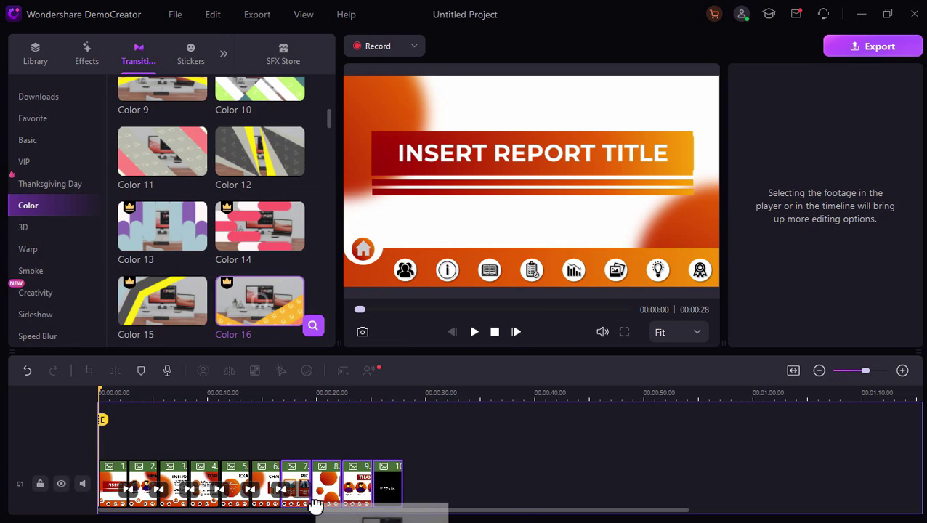
scroll(210, 218, down, 2)
drag(260, 254, 373, 492)
drag(181, 258, 410, 481)
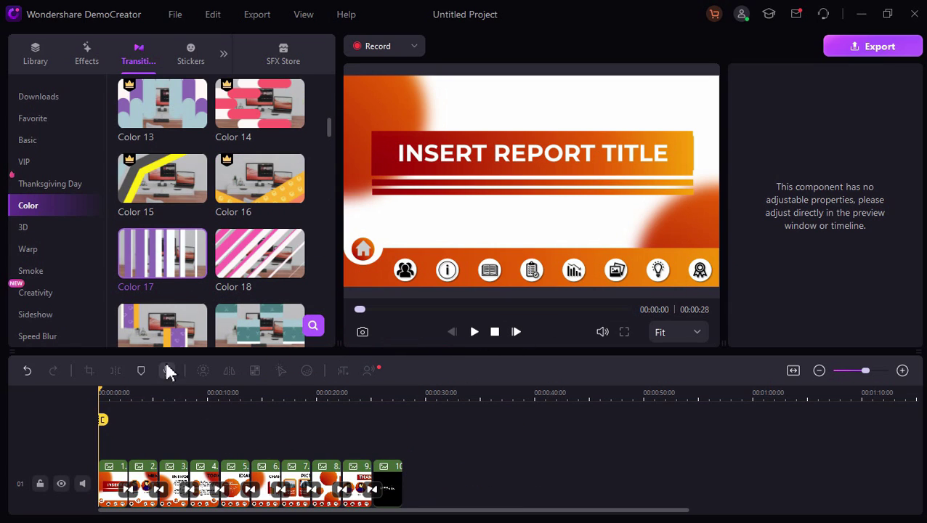
- Record a roughly 12-second voiceover using the Microphone (USB) device
click(33, 55)
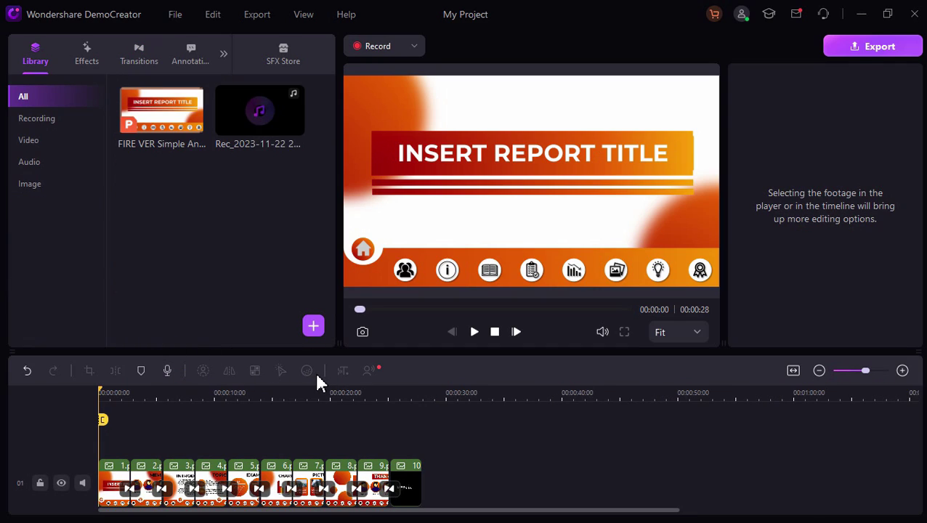
click(168, 370)
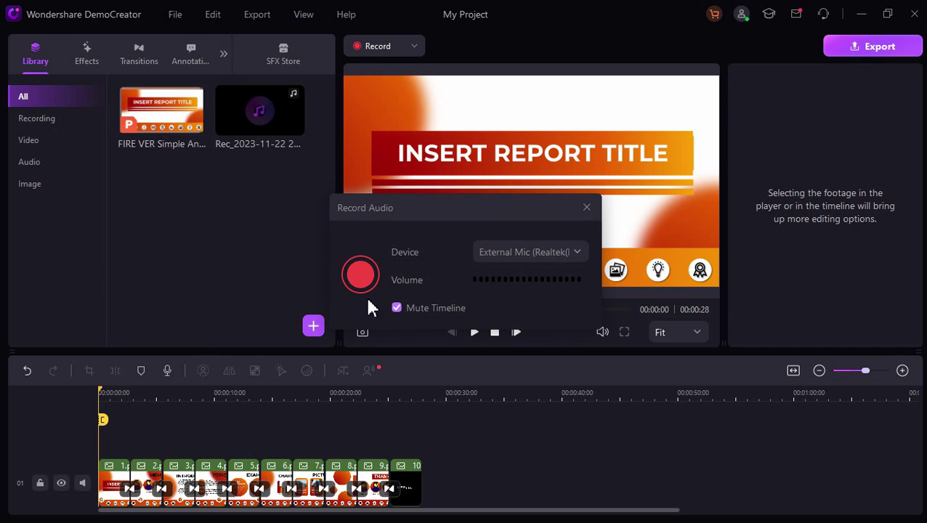
click(508, 252)
click(493, 273)
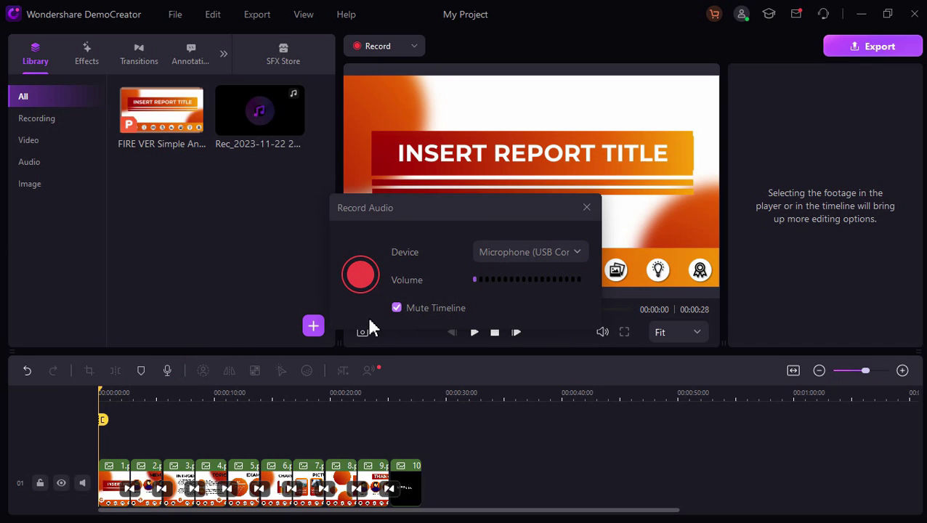
click(359, 277)
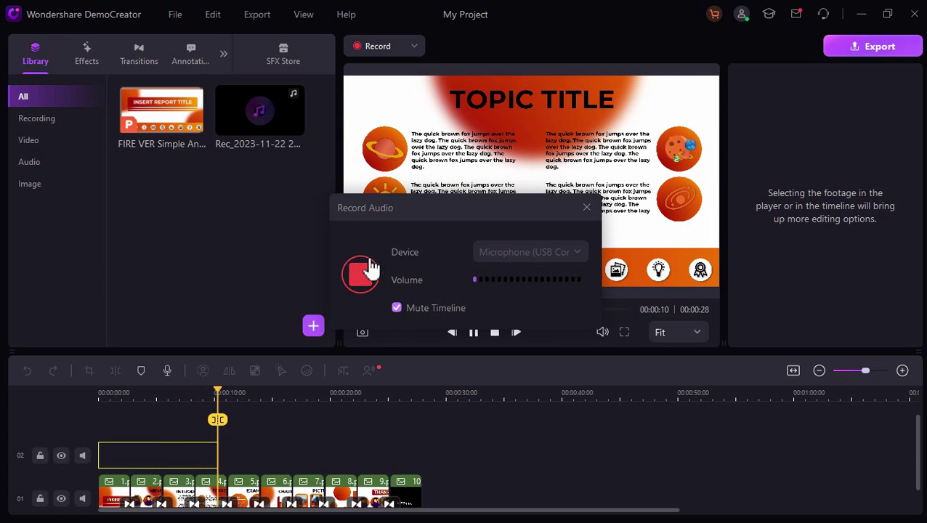
click(359, 276)
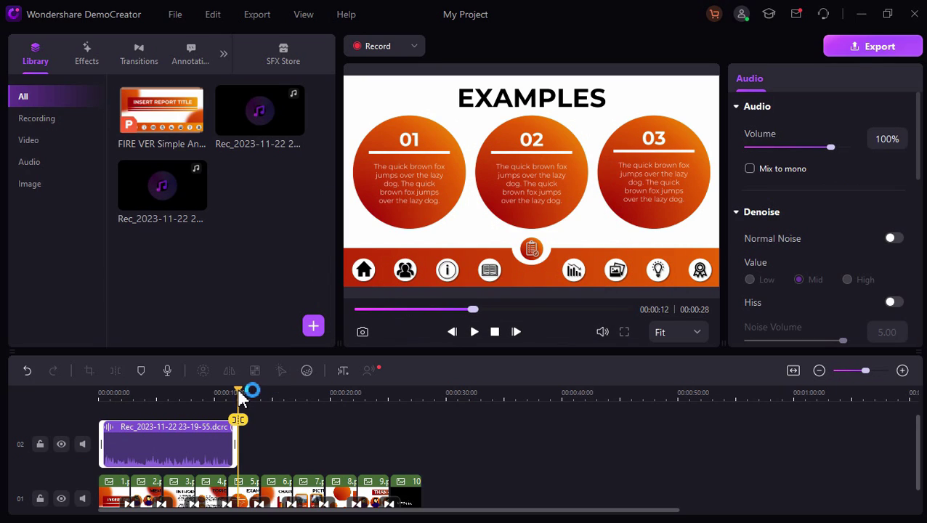
- Return playback to the start and play the project to hear the voiceover
drag(242, 398, 169, 392)
click(474, 331)
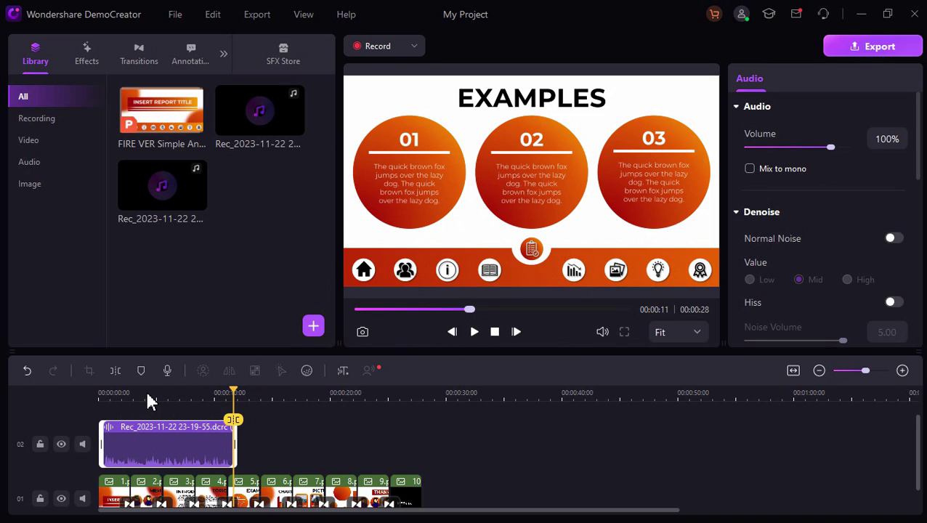
click(147, 397)
scroll(736, 316, down, 6)
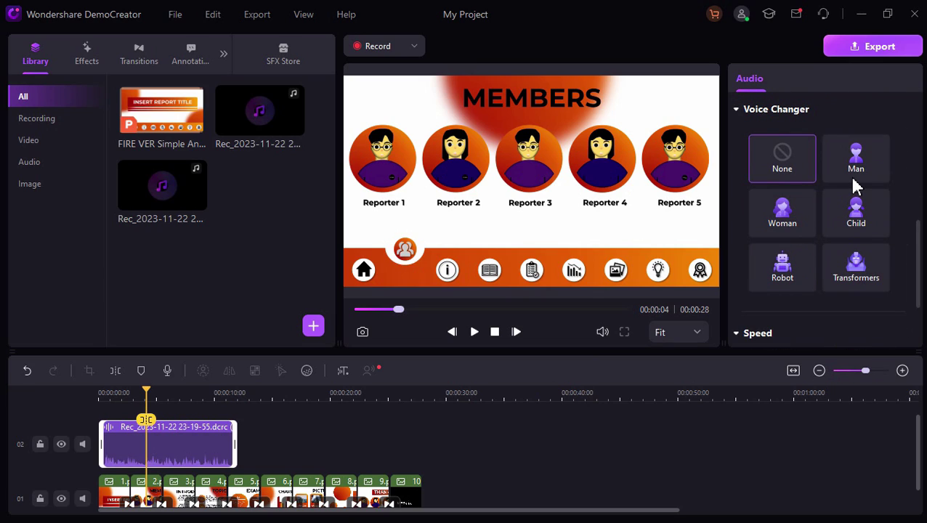
drag(147, 395, 93, 392)
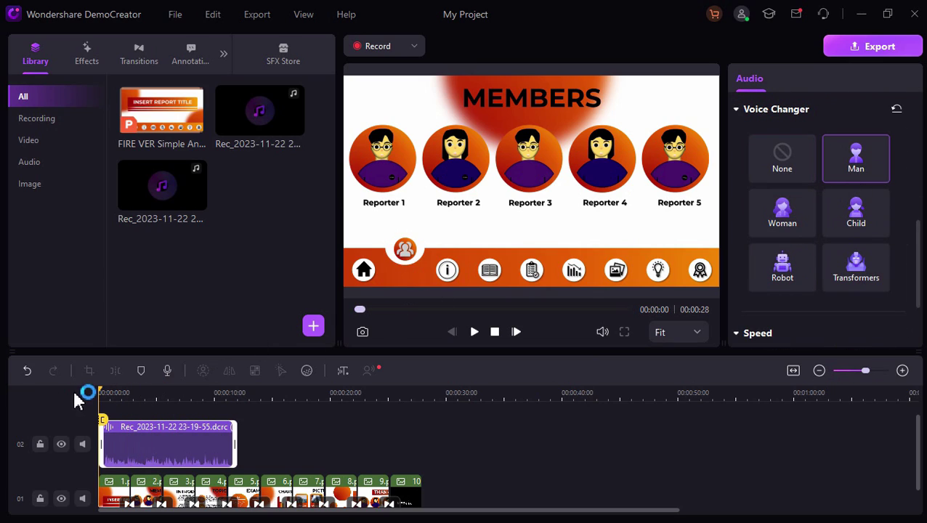
click(471, 335)
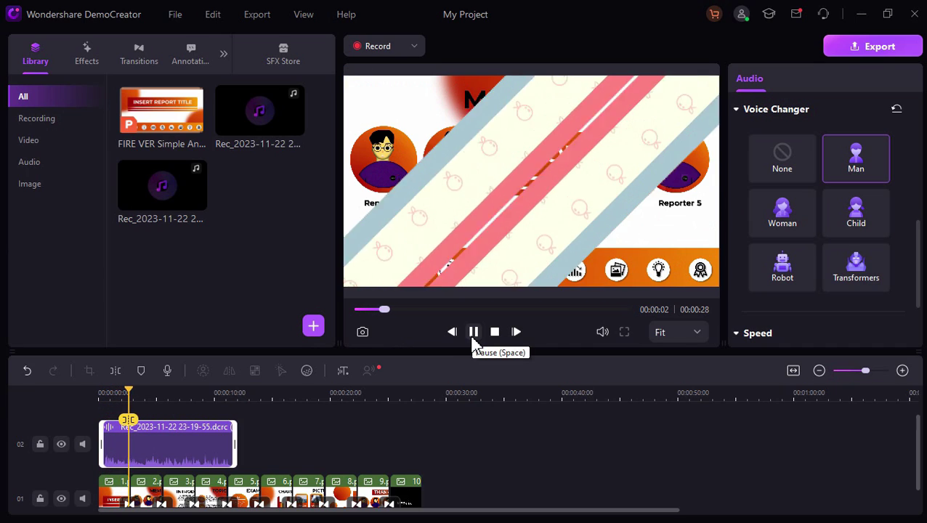
click(472, 335)
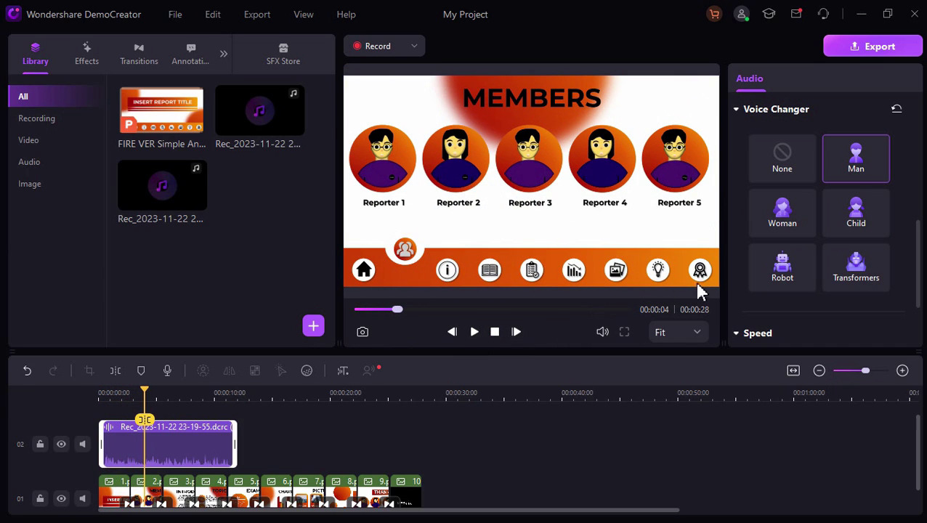
- Apply the Woman voice effect and play back to hear it
click(778, 223)
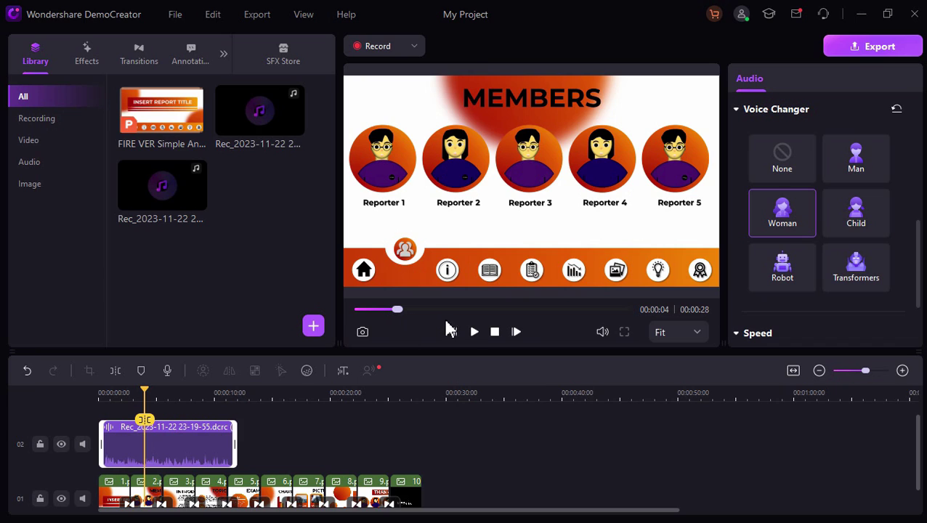
click(472, 335)
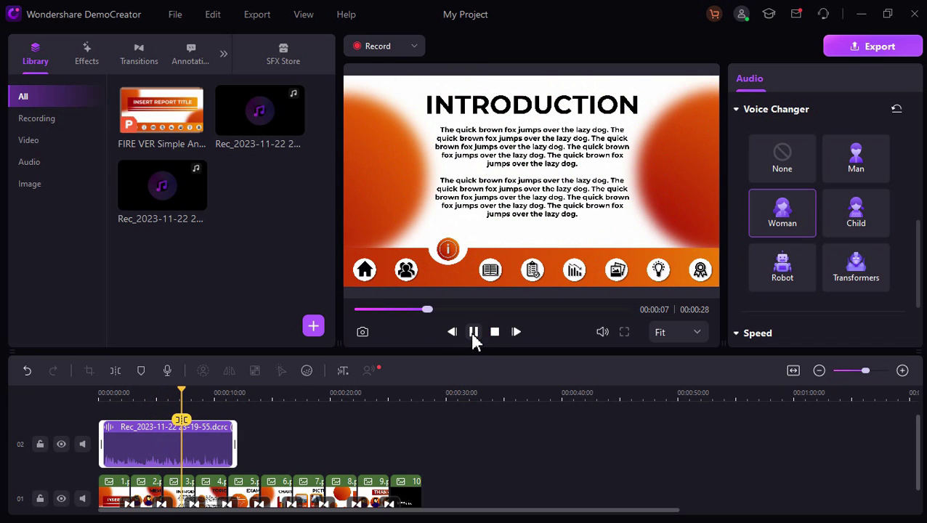
click(473, 335)
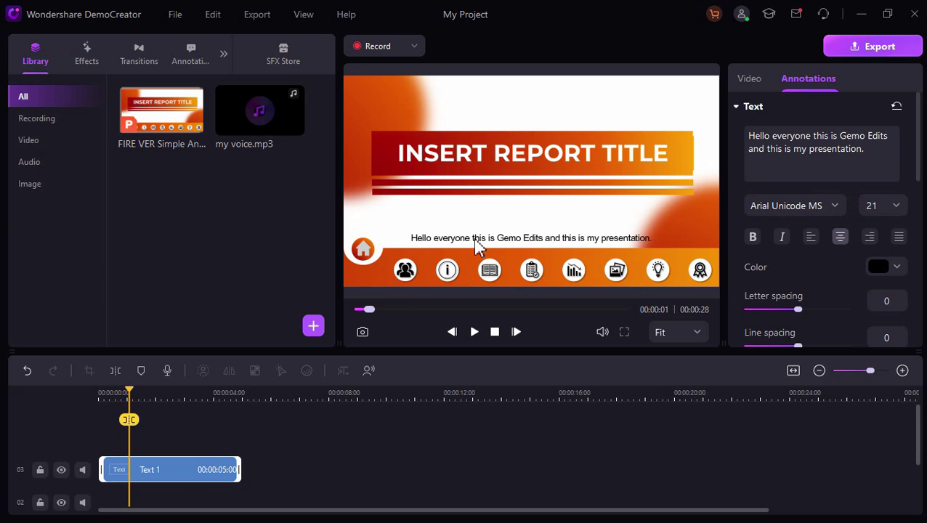
- Centre the greeting caption on the title slide and select the Text 1 clip
drag(483, 238, 488, 236)
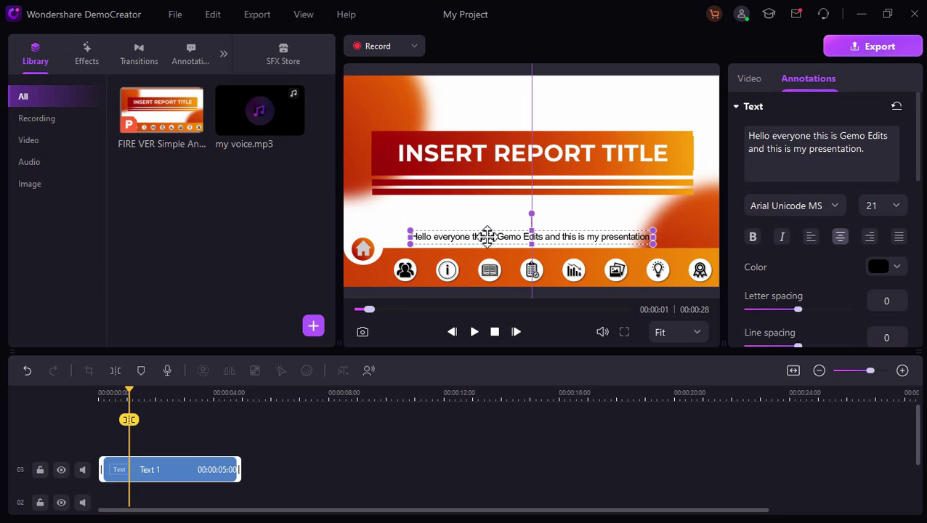
click(291, 459)
click(234, 467)
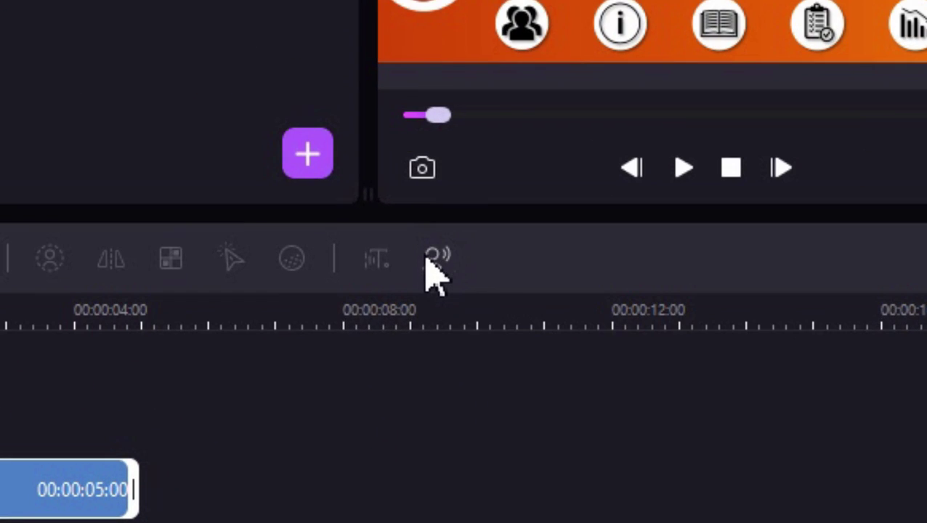
- Try the Mark, Bob and Lucy text-to-speech voices for the caption
click(428, 260)
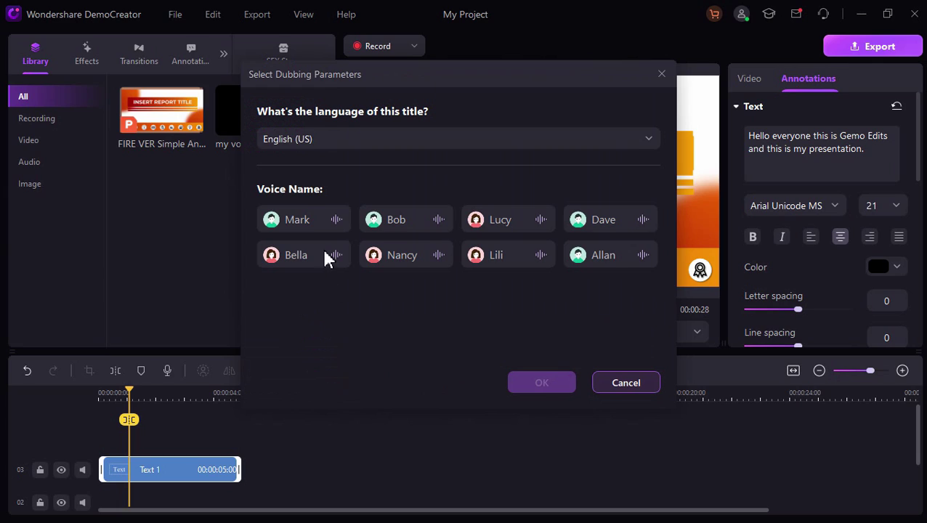
click(329, 229)
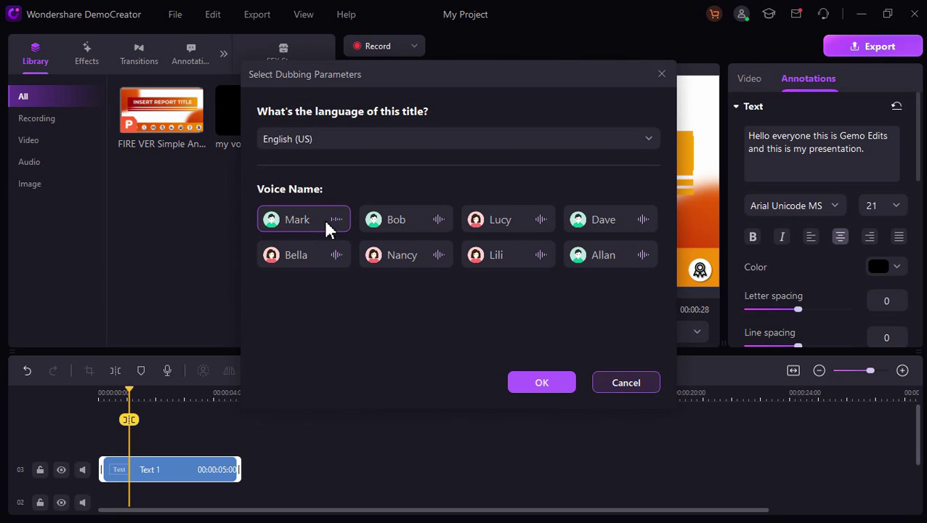
click(336, 221)
click(398, 223)
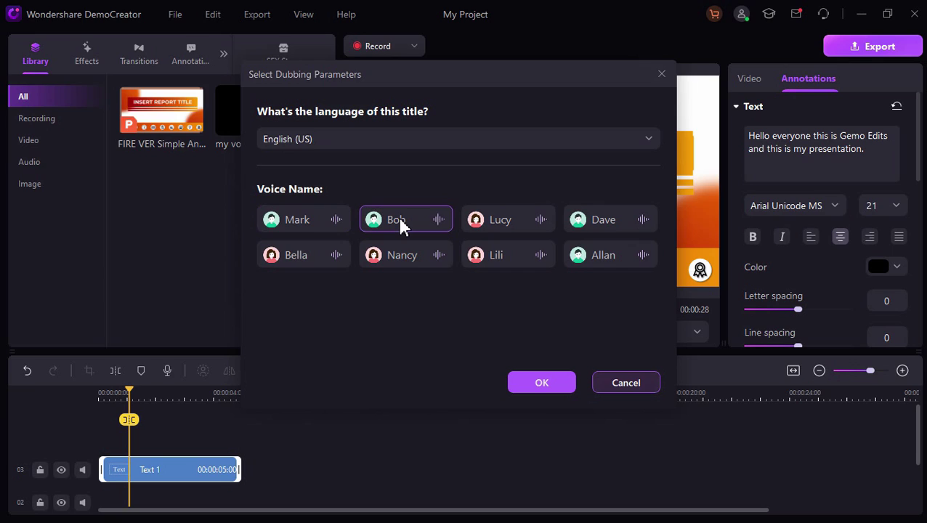
click(506, 228)
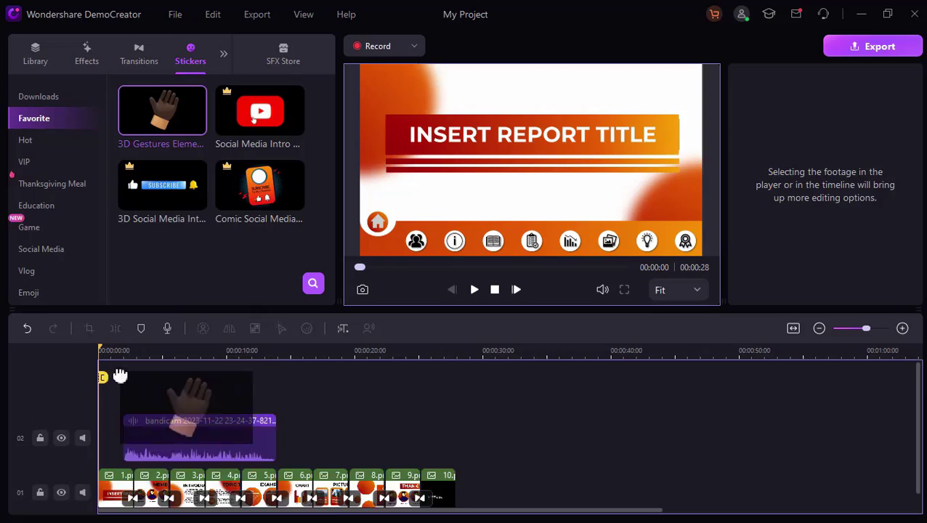
- Add the waving-hand sticker to the timeline, scale it to 86% and position it on the slide
drag(118, 374, 114, 415)
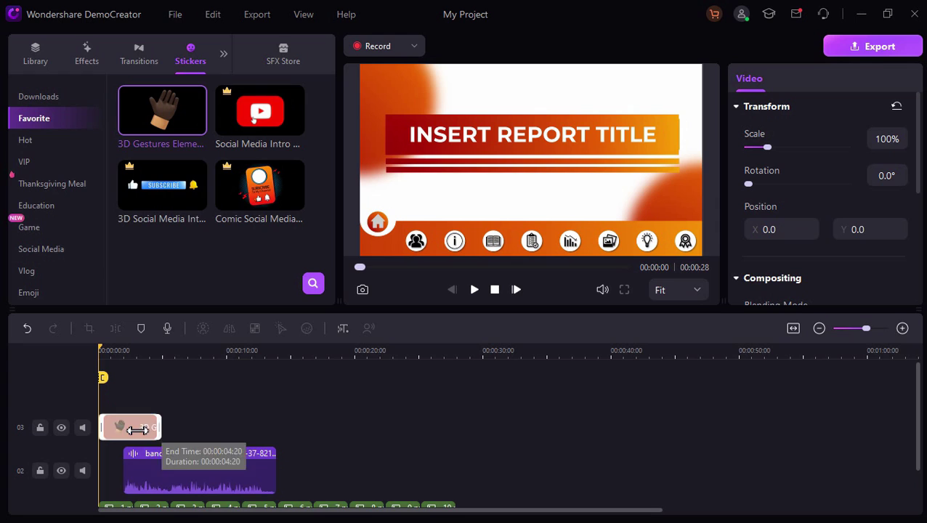
drag(548, 185, 583, 103)
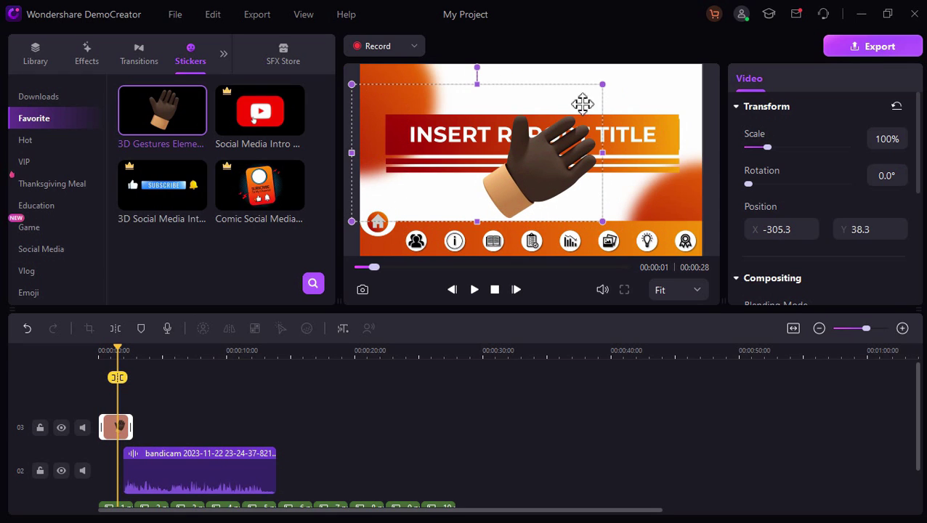
drag(607, 75, 565, 118)
drag(512, 171, 524, 191)
click(145, 350)
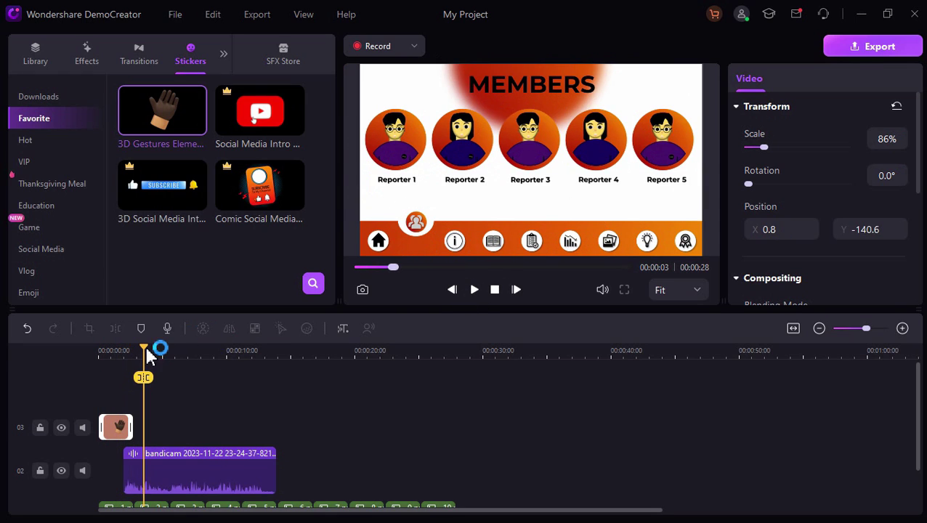
drag(144, 350, 103, 350)
- Add the two-hands sticker from downloads, shorten its clip and place it below the reporters
click(39, 96)
scroll(210, 194, down, 5)
drag(259, 198, 135, 454)
drag(200, 427, 168, 427)
click(150, 350)
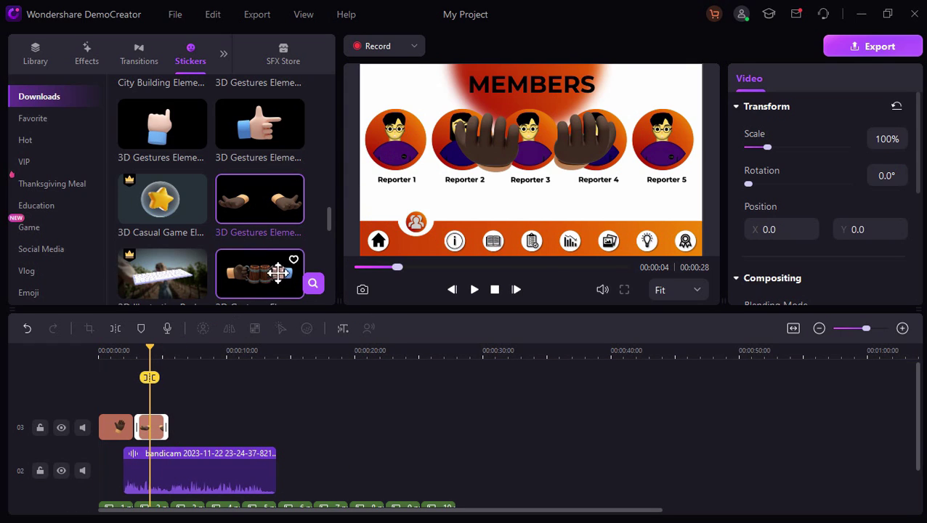
drag(581, 137, 573, 197)
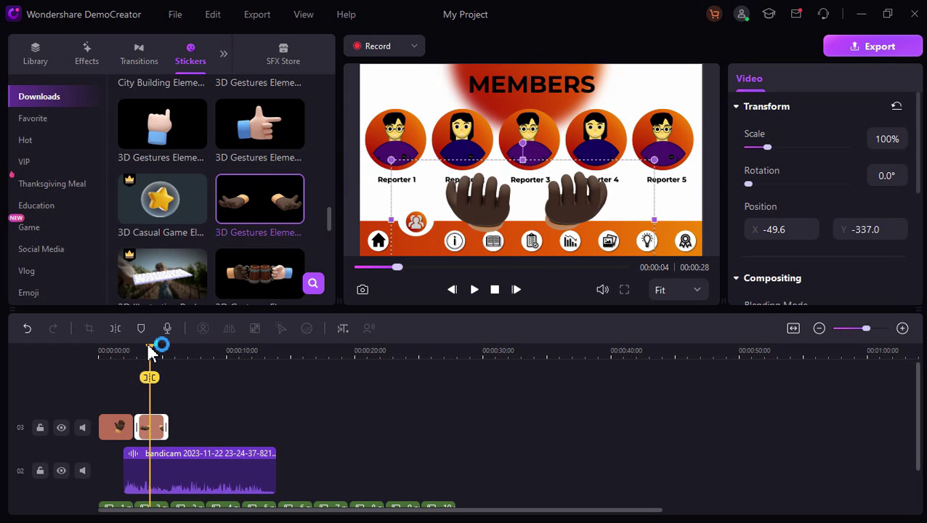
- Preview the project from the start to the INTRODUCTION slide
click(472, 290)
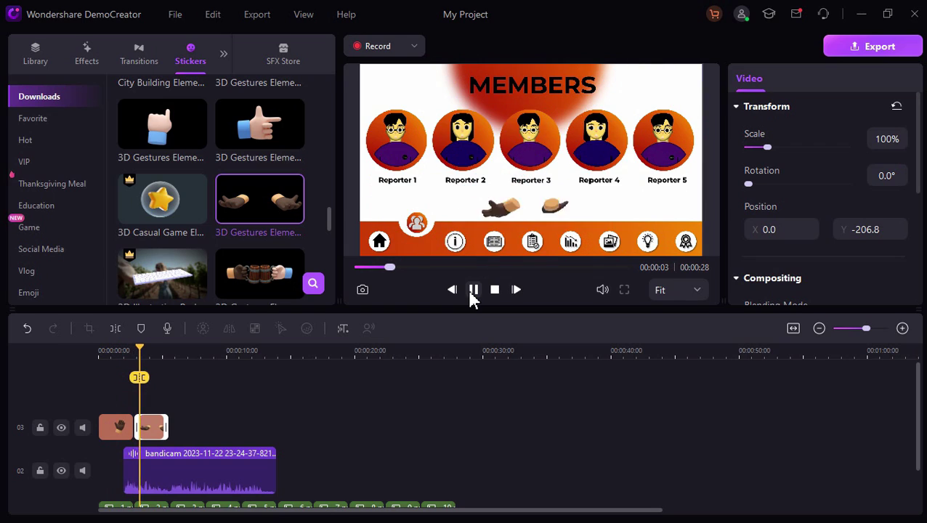
click(473, 290)
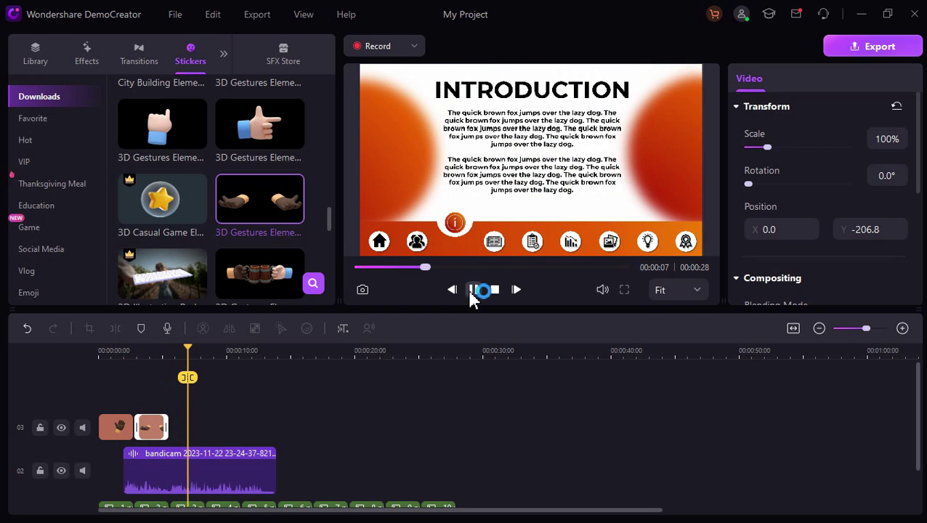
scroll(182, 155, down, 3)
scroll(182, 155, up, 3)
- Add the favourite subscribe sticker around 25 seconds, shift it later and preview it
click(72, 118)
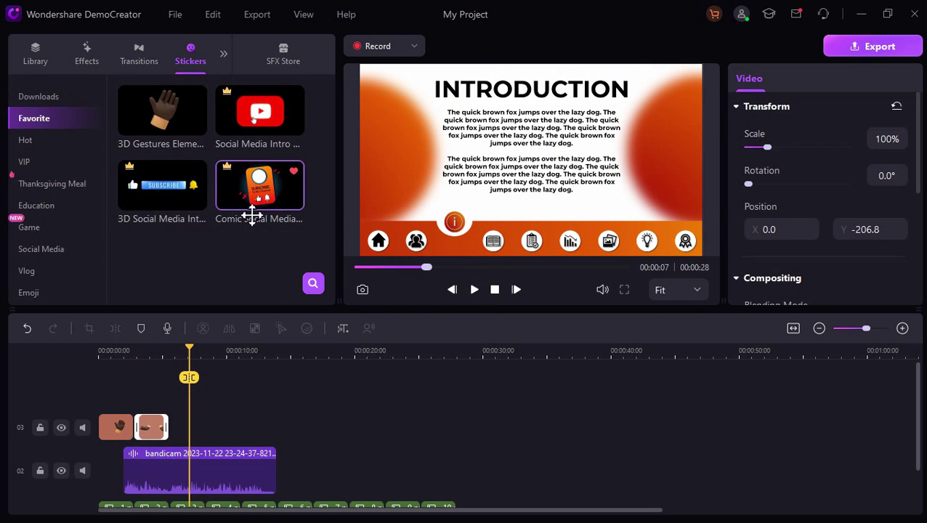
drag(177, 190, 436, 421)
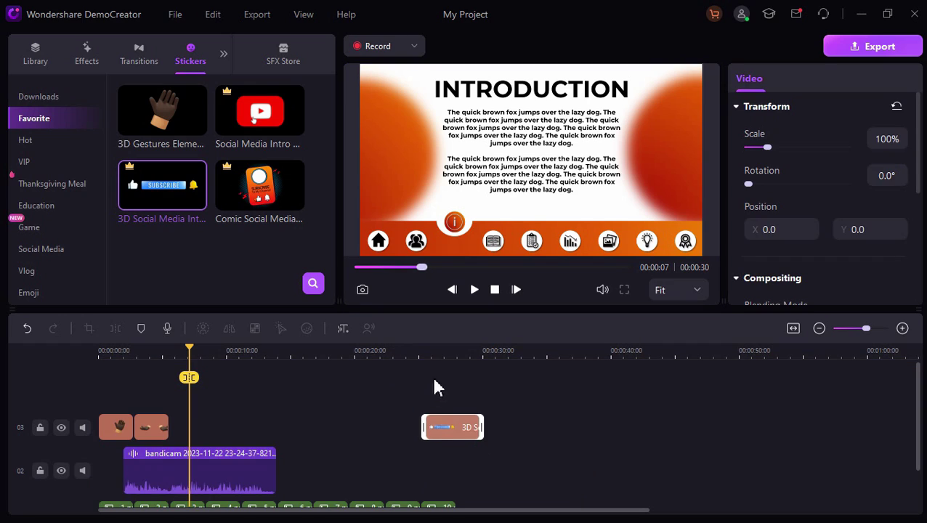
drag(437, 386, 474, 407)
click(470, 351)
click(473, 290)
click(473, 290)
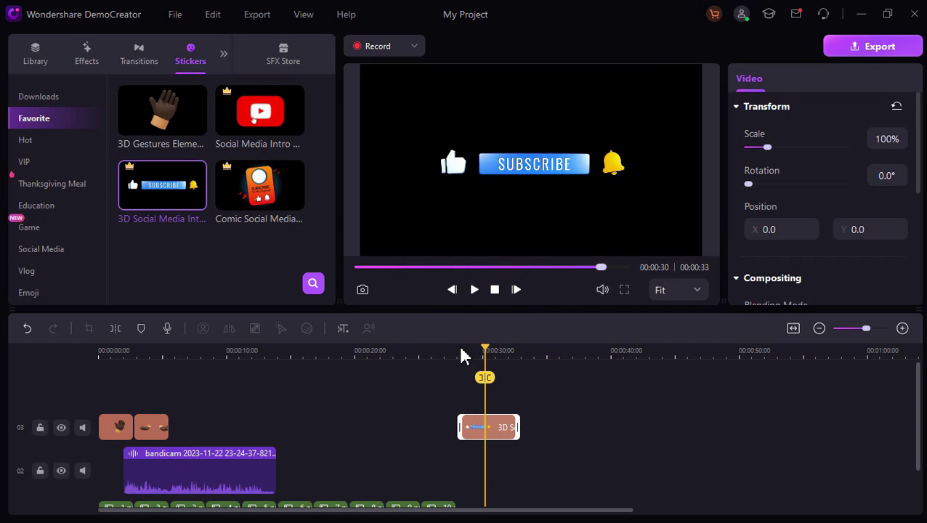
click(460, 350)
click(472, 290)
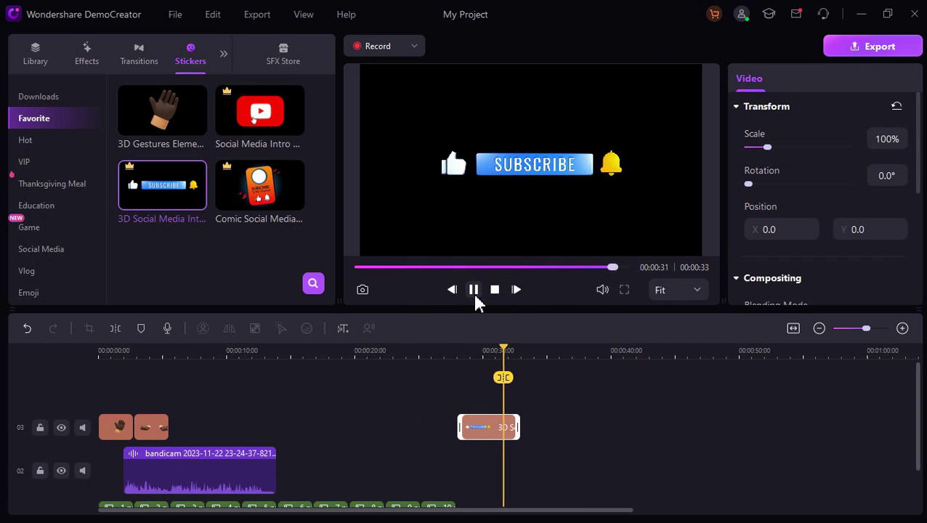
click(472, 290)
- Place the red play-button sticker after the subscribe sticker and preview the result
drag(260, 111, 539, 427)
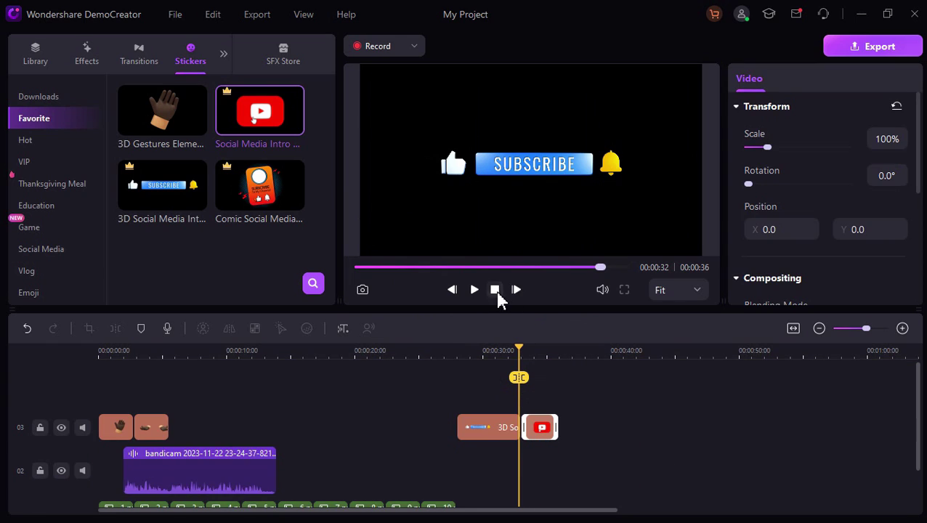
click(476, 291)
click(494, 290)
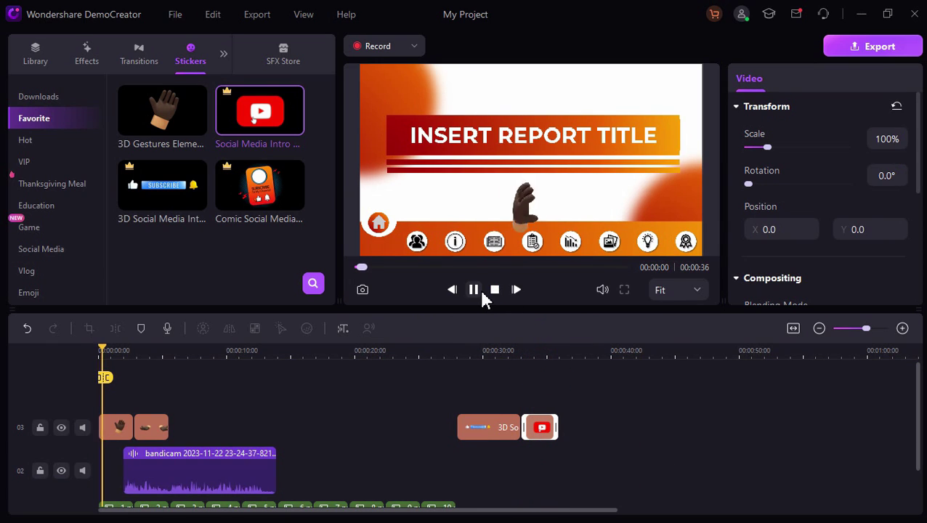
click(479, 291)
- Open the export settings and keep MP4 as the output format
click(847, 56)
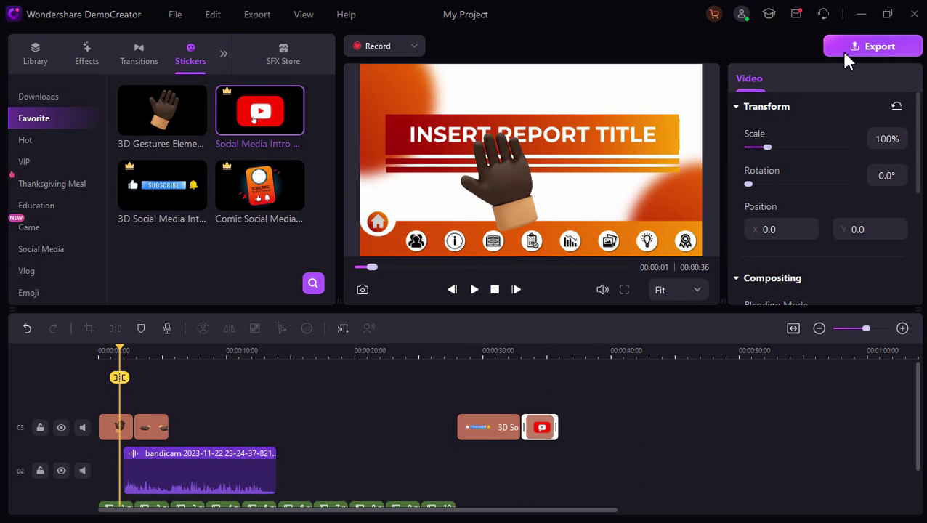
click(571, 72)
click(453, 429)
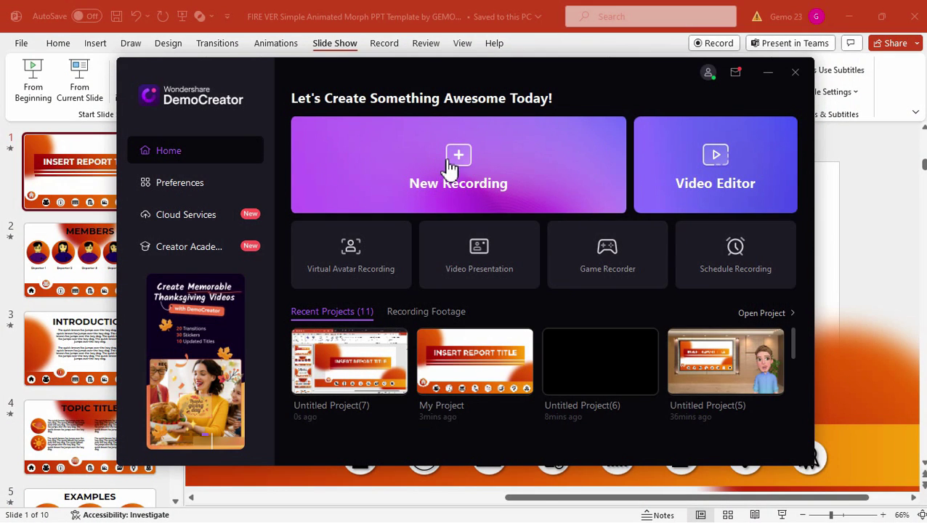
- Start a new recording with a 1364×766 custom capture zone and launch the slide show with F5
click(450, 167)
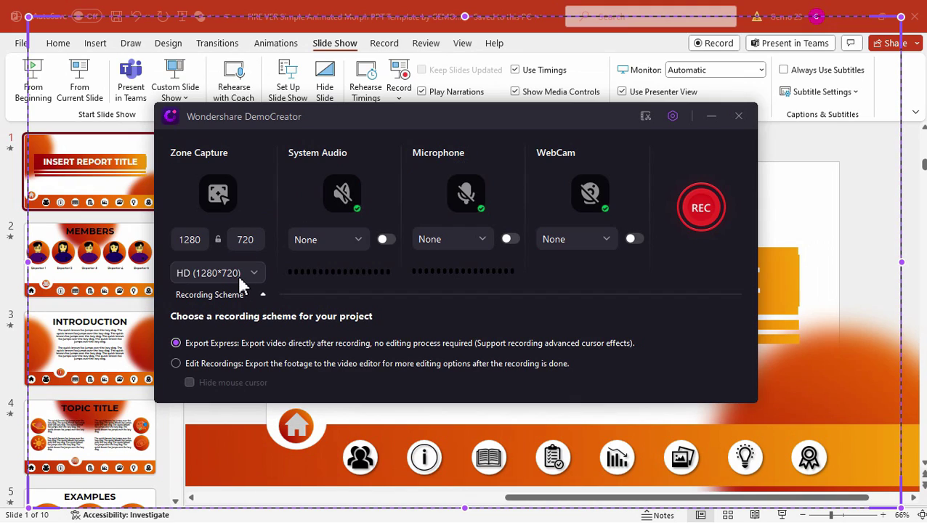
click(240, 277)
click(237, 277)
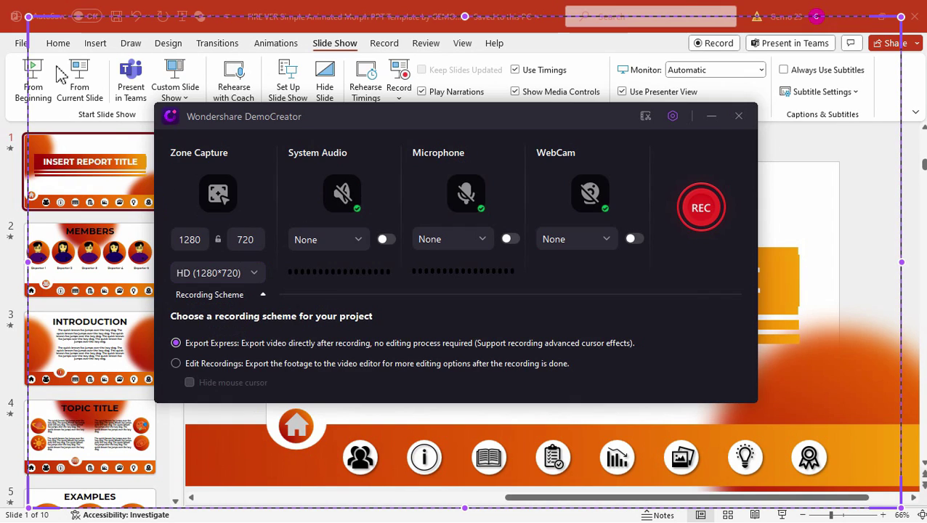
drag(29, 16, 1, 1)
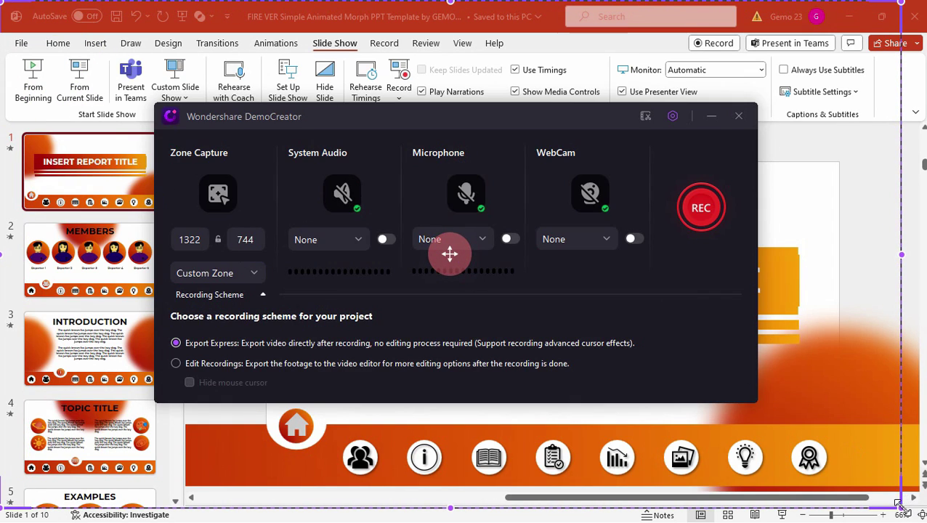
drag(898, 503, 926, 521)
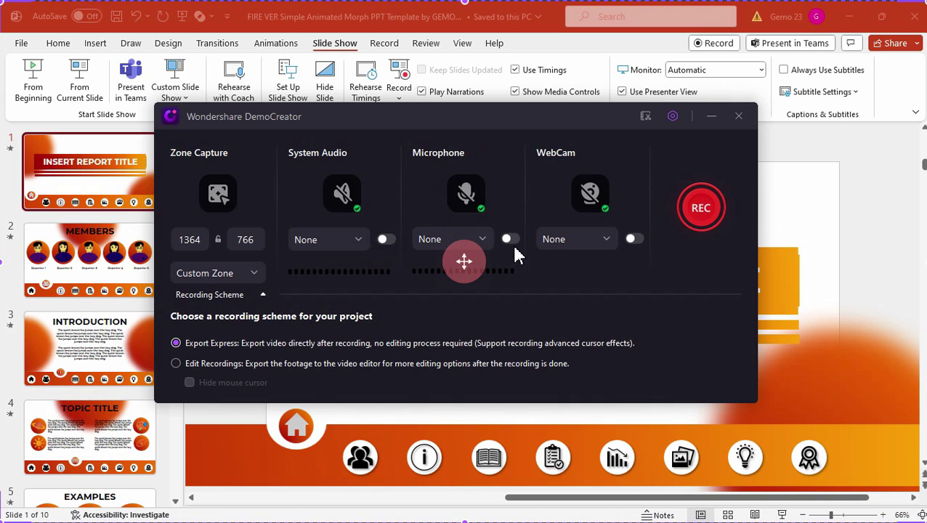
click(702, 210)
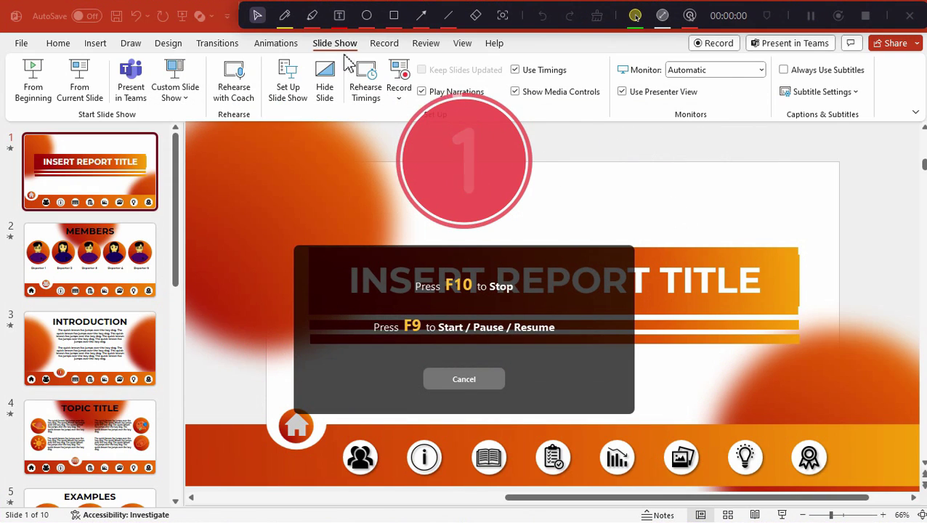
key(F5)
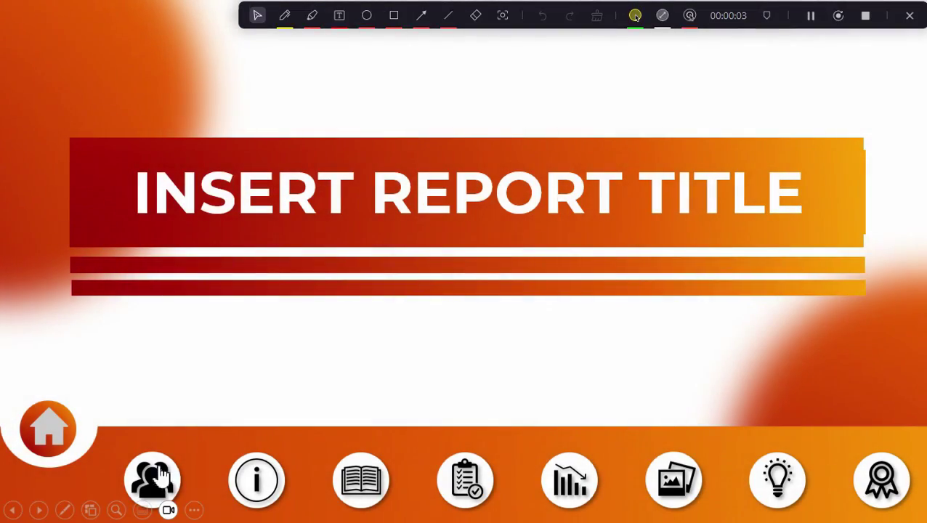
- Advance through the MEMBERS and INTRODUCTION slides to the TOPIC TITLE slide
click(152, 479)
click(267, 482)
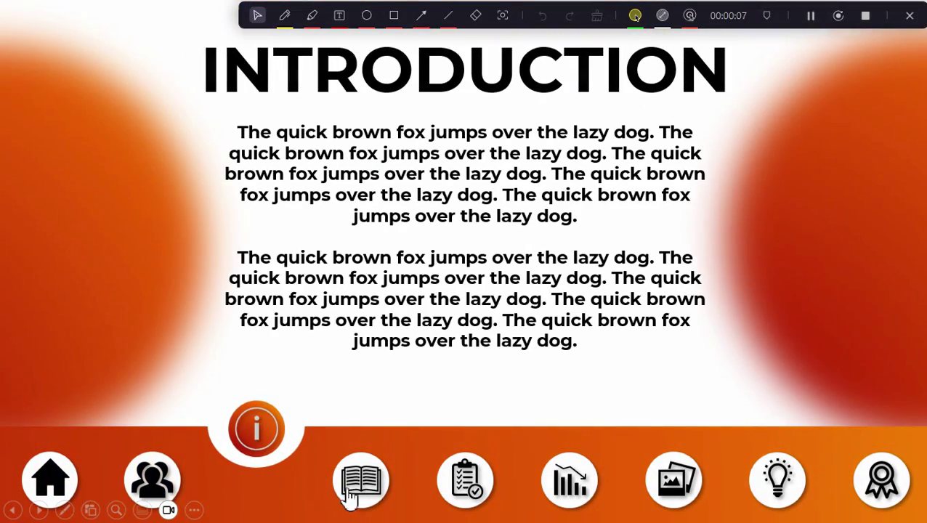
click(363, 481)
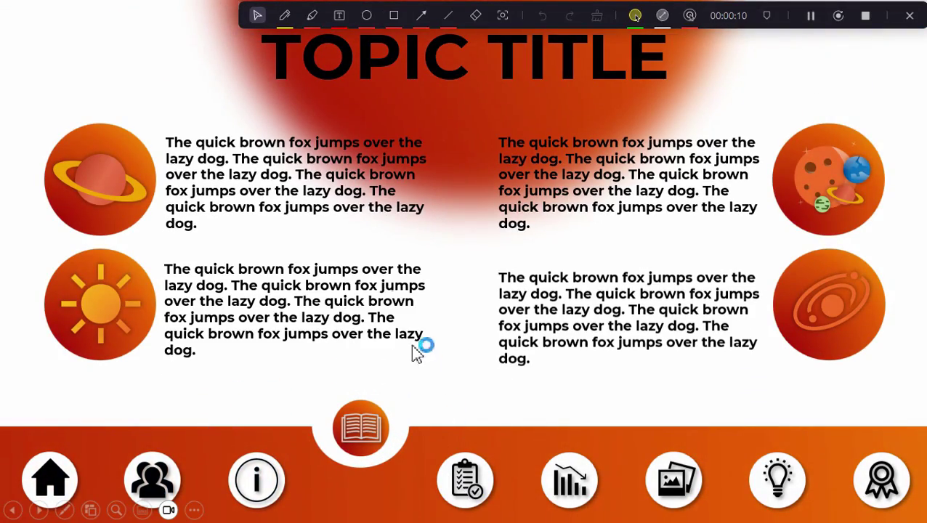
- Mark up the slide text with the pen and highlighter, then clear all annotations
click(285, 25)
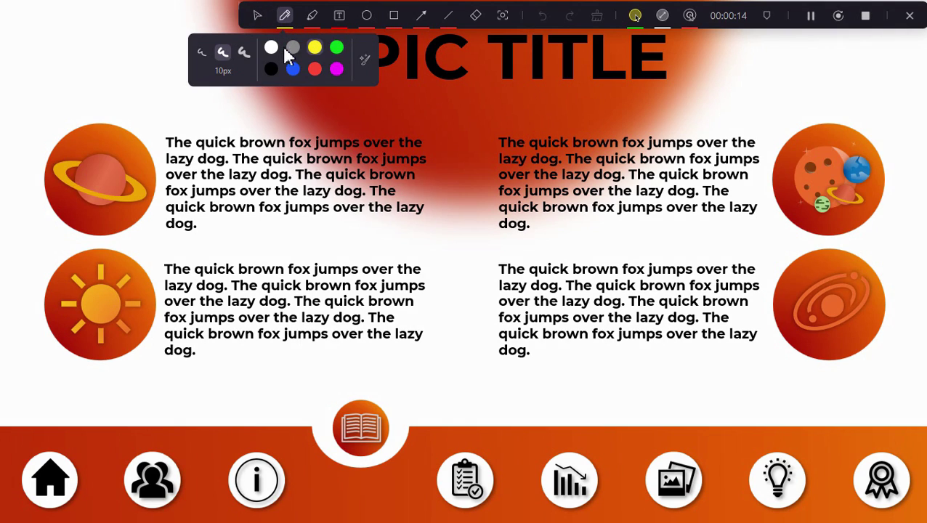
click(237, 217)
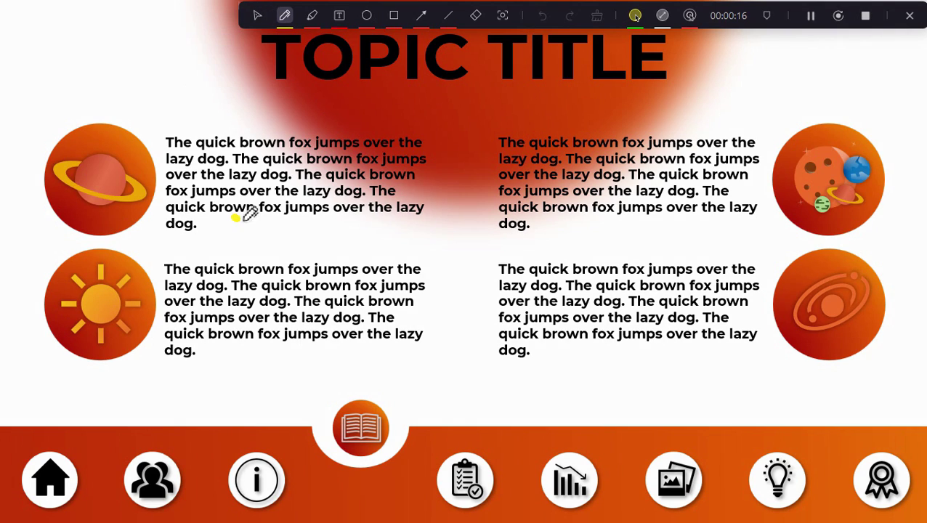
click(313, 16)
click(281, 285)
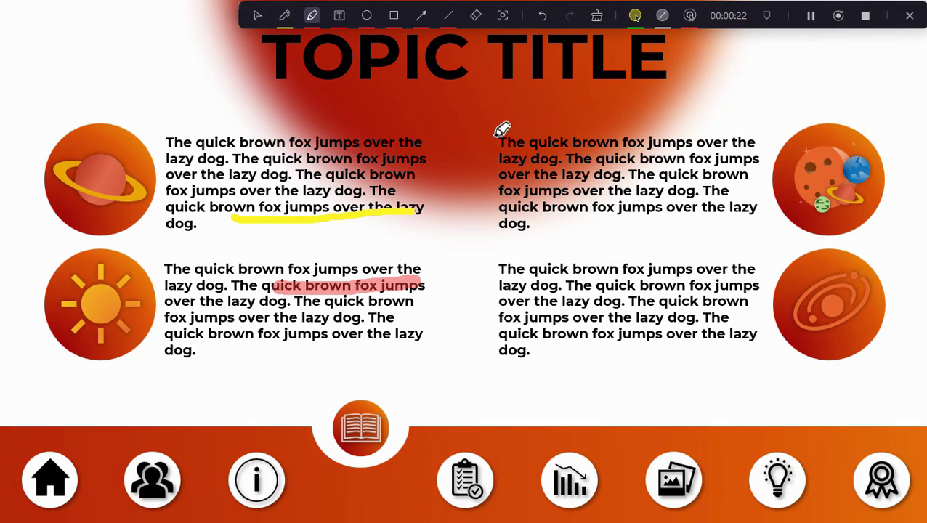
click(596, 21)
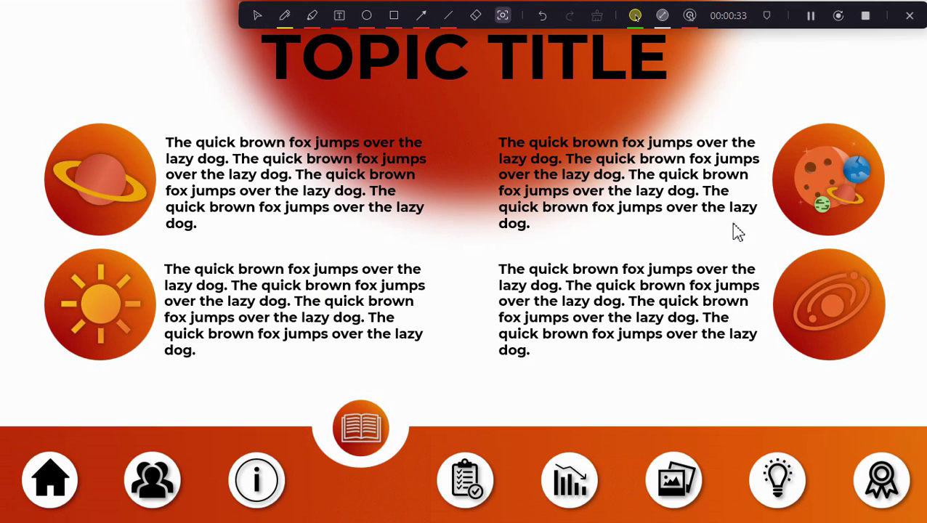
- Set a blue cursor highlight, try the magnifier, and enable the cursor click effect
click(635, 22)
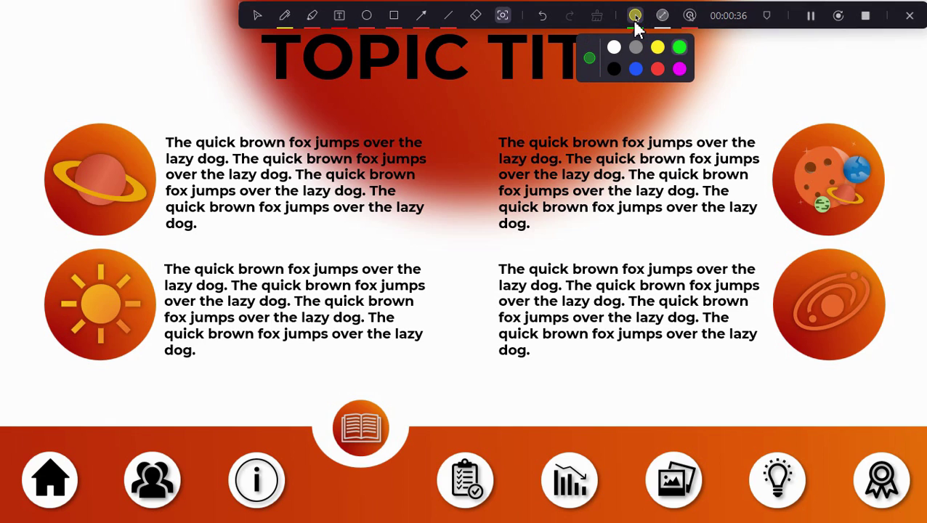
click(636, 70)
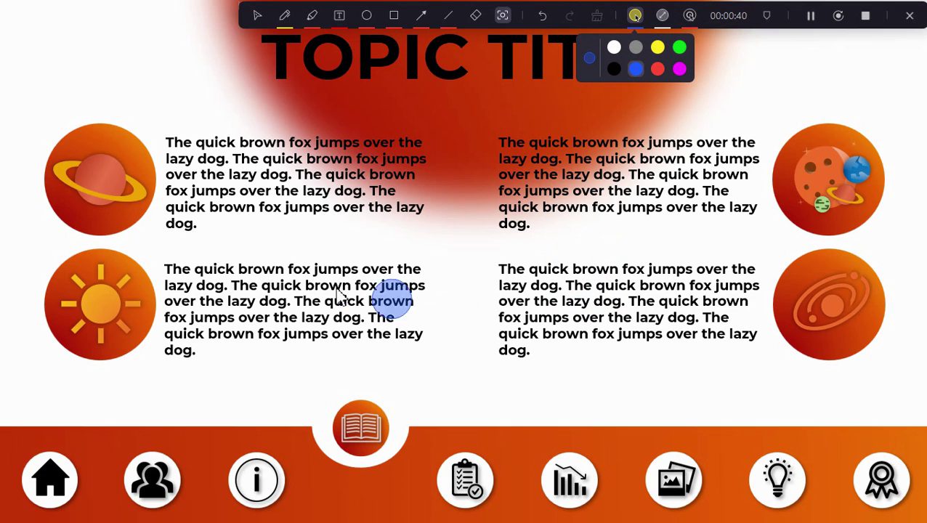
click(258, 16)
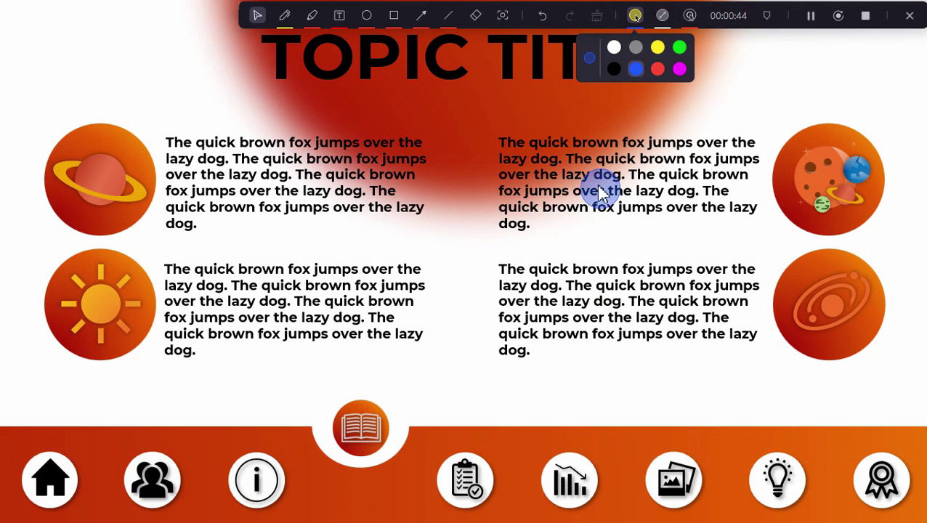
click(663, 19)
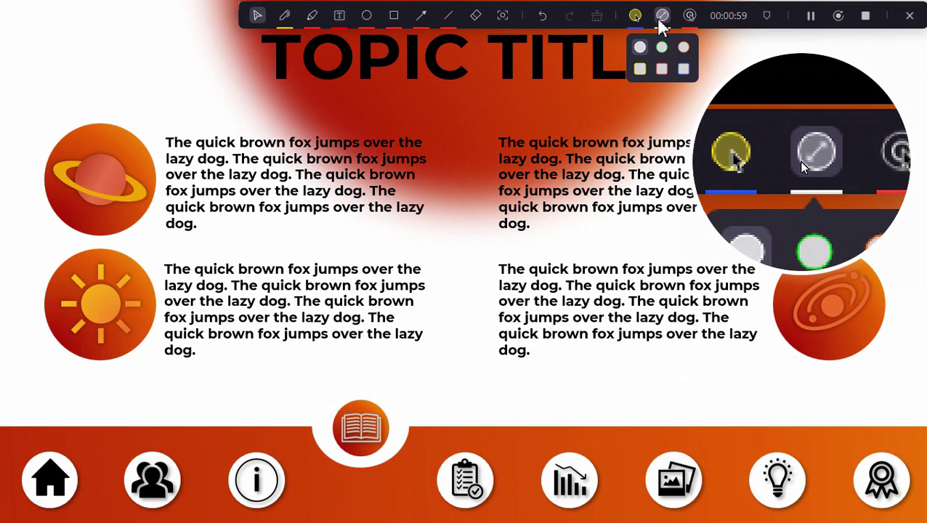
click(661, 17)
click(689, 17)
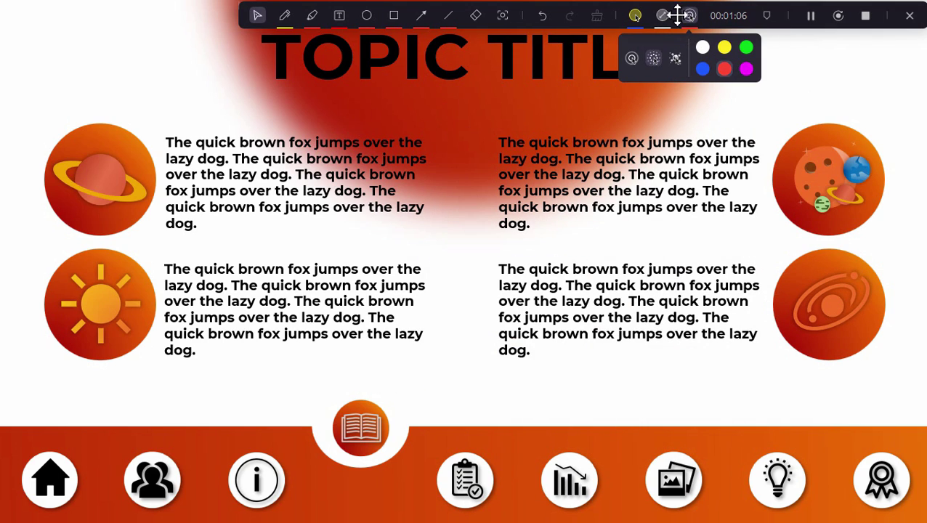
click(710, 248)
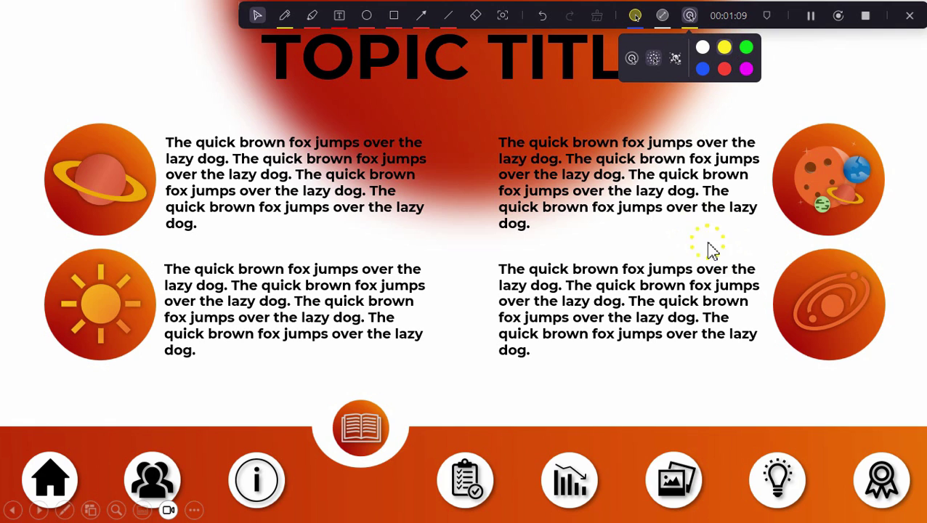
- Step through the EXAMPLES, CHART TITLE, PICTURES and CONCLUSION slides, then stop recording
click(485, 263)
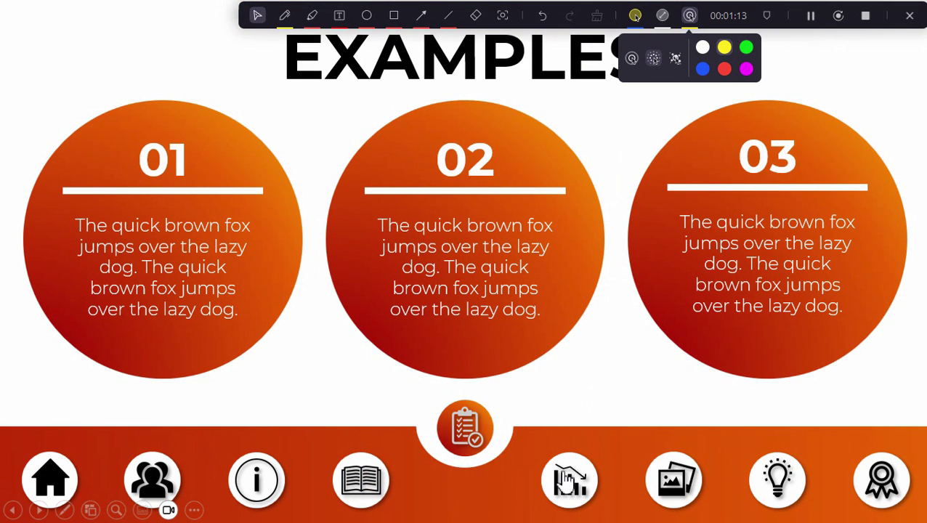
click(566, 479)
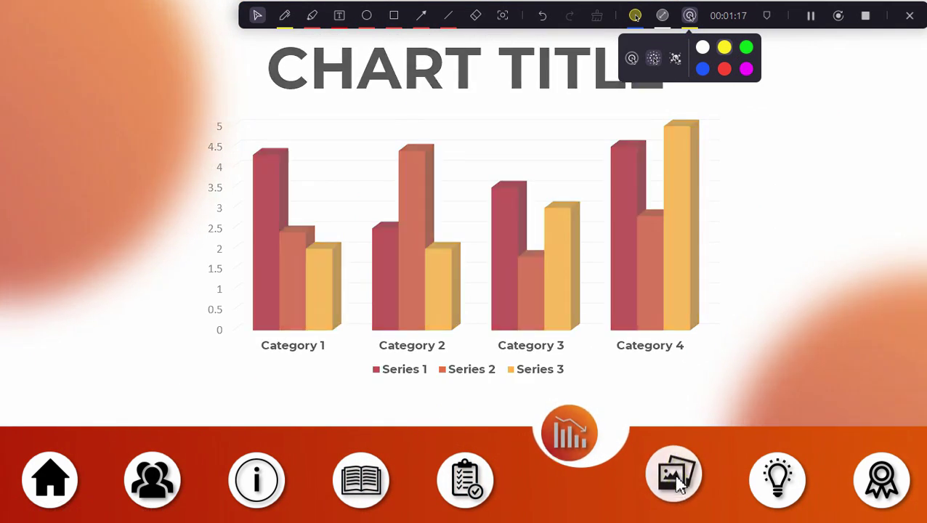
click(676, 480)
click(777, 479)
click(864, 17)
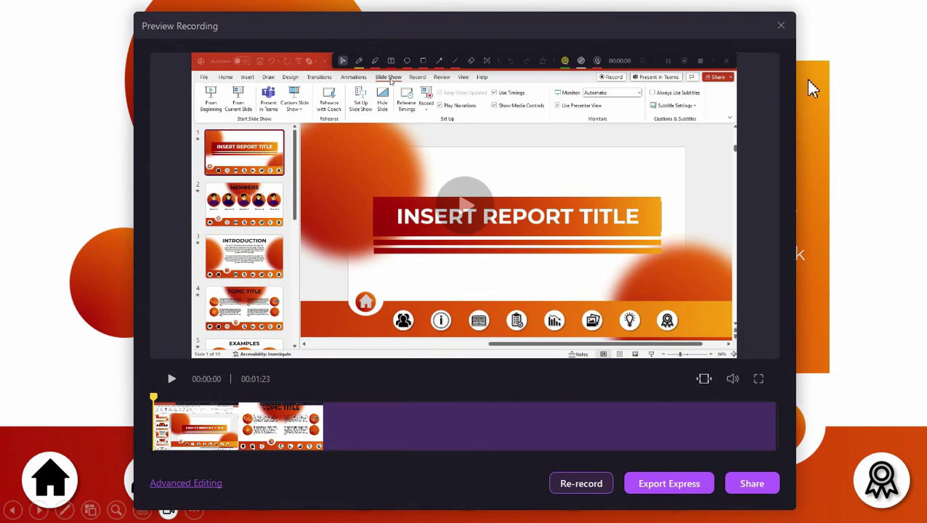
- Play the 1:23 capture in the Preview Recording window
click(171, 379)
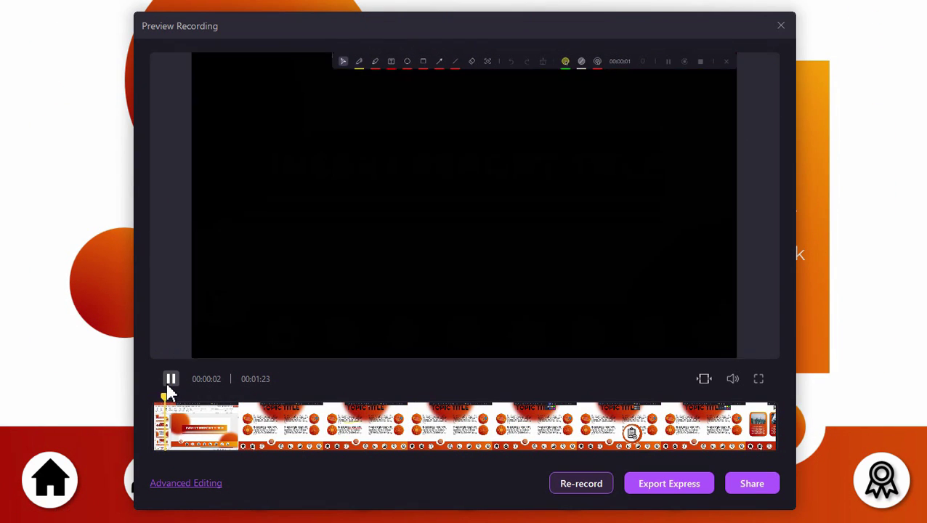